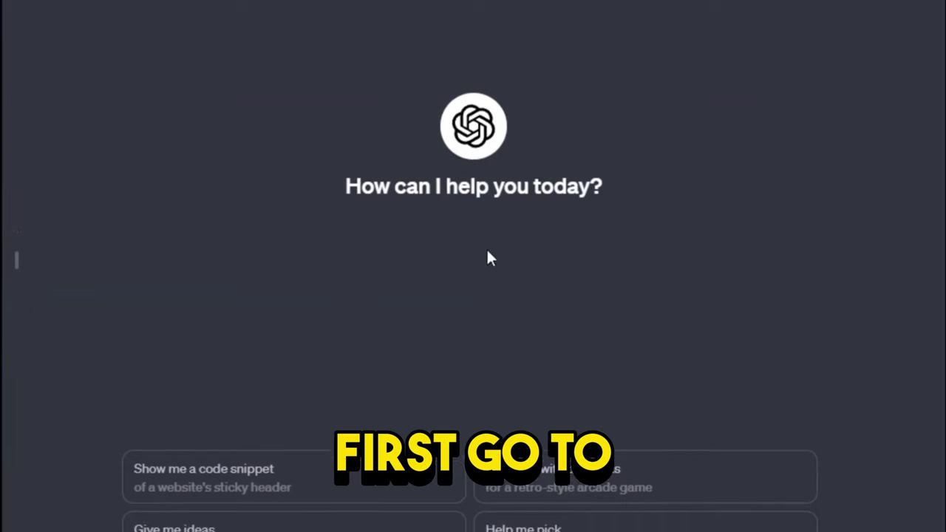
Step: Send ChatGPT the prompt asking for ten uplifting quotes about motivation, love and life
left_click(164, 474)
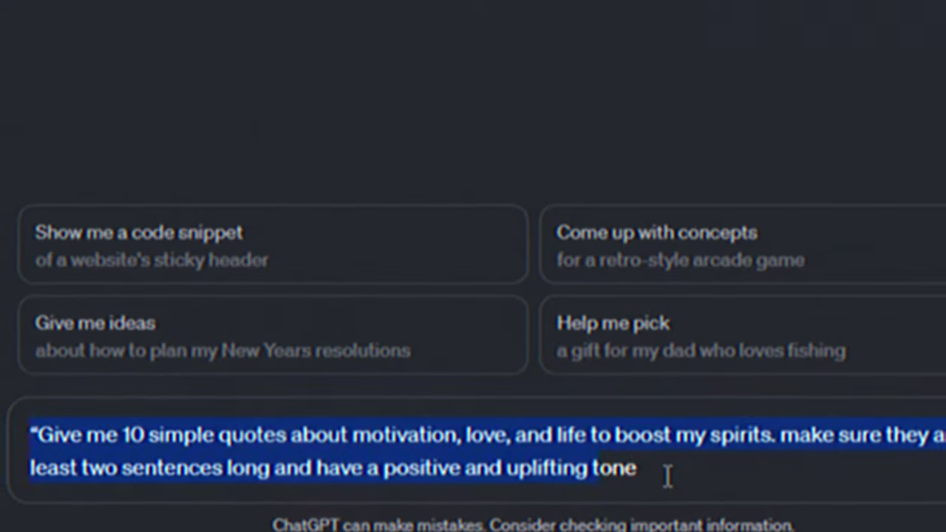
left_click(672, 477)
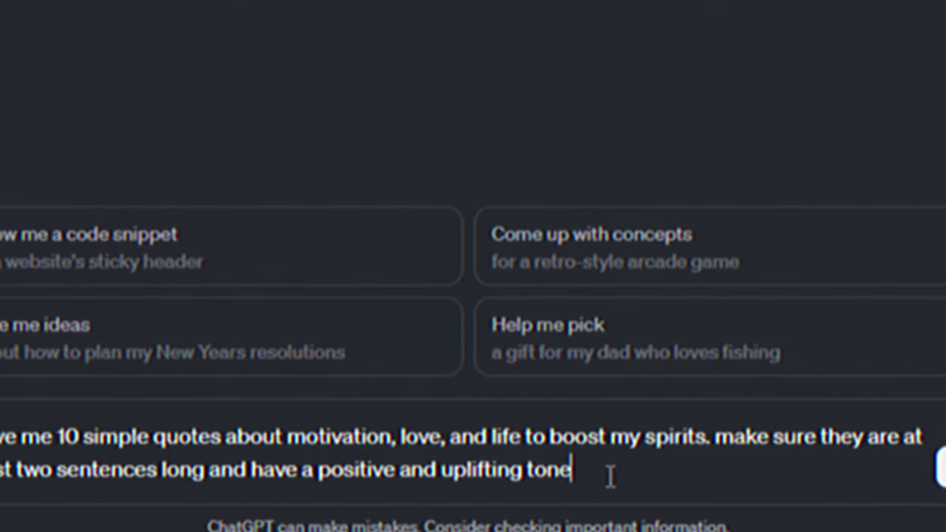
key("Return")
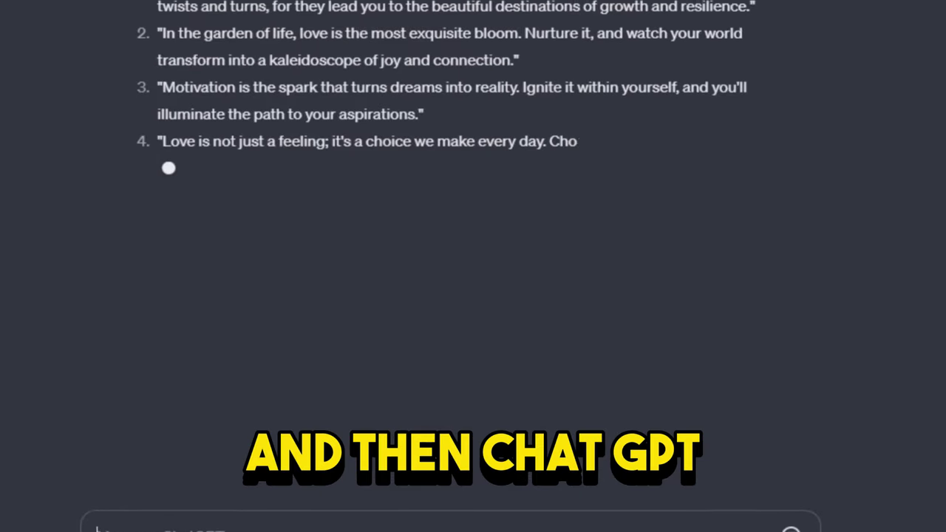
Step: Select quote 3 and ask ChatGPT to 'add a second part to every quote'
left_click_drag(163, 21, 551, 488)
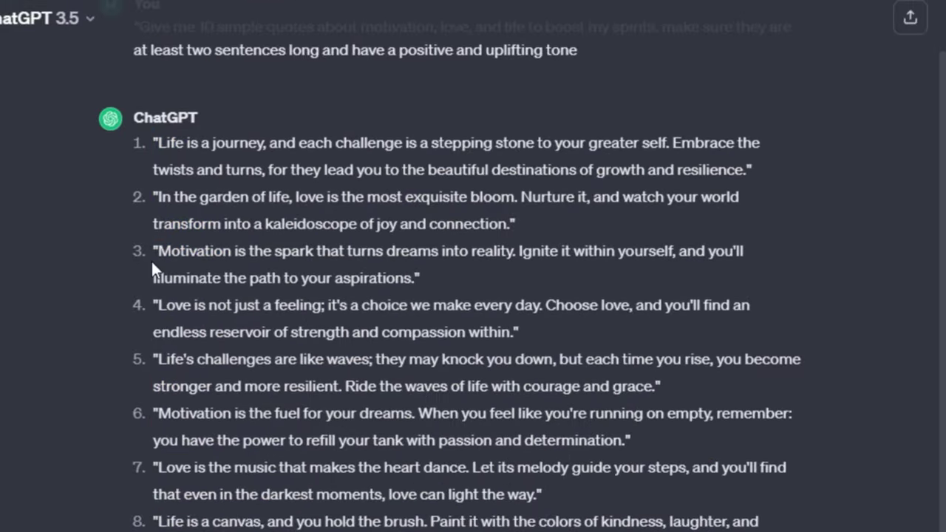
left_click_drag(161, 218, 419, 272)
left_click(314, 240)
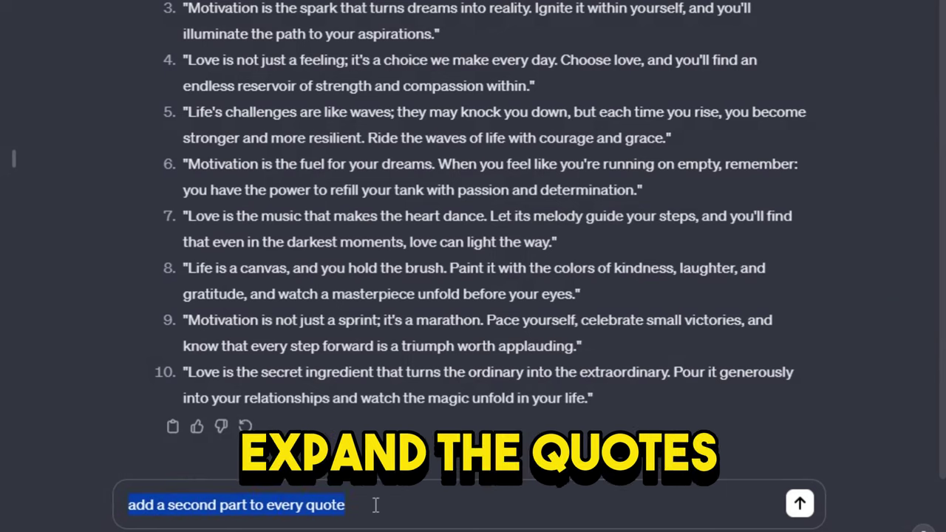
key("Return")
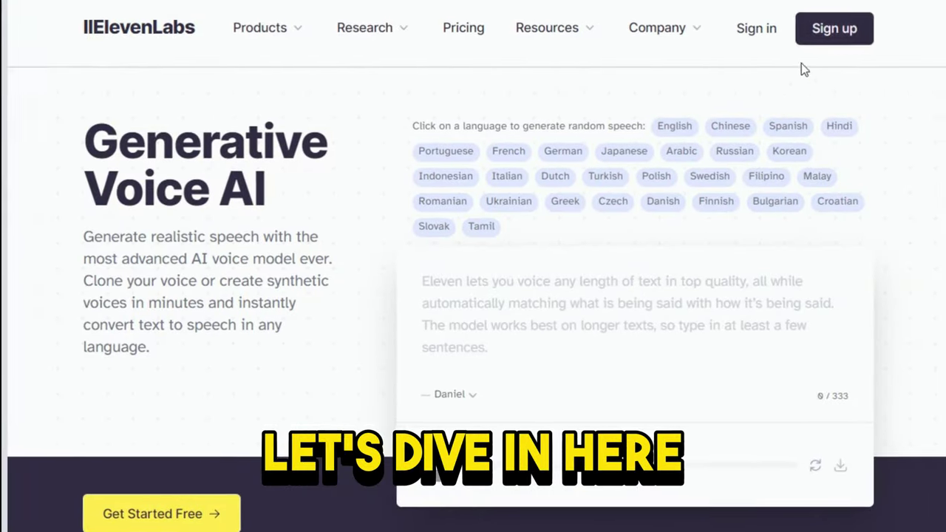
Step: Sign up for ElevenLabs and browse the Voice Library for the Adam - Newscaster voice
left_click(824, 41)
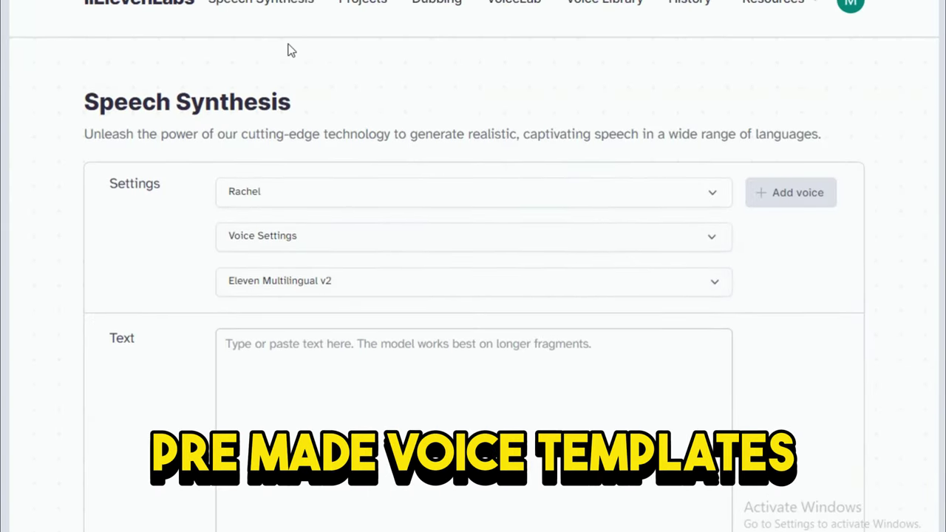
left_click(600, 10)
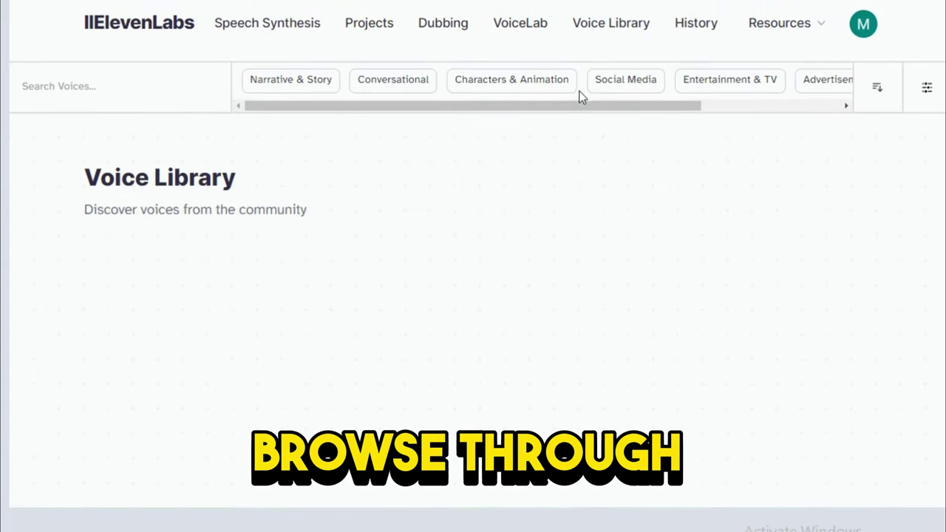
scroll(563, 192, "down", 6)
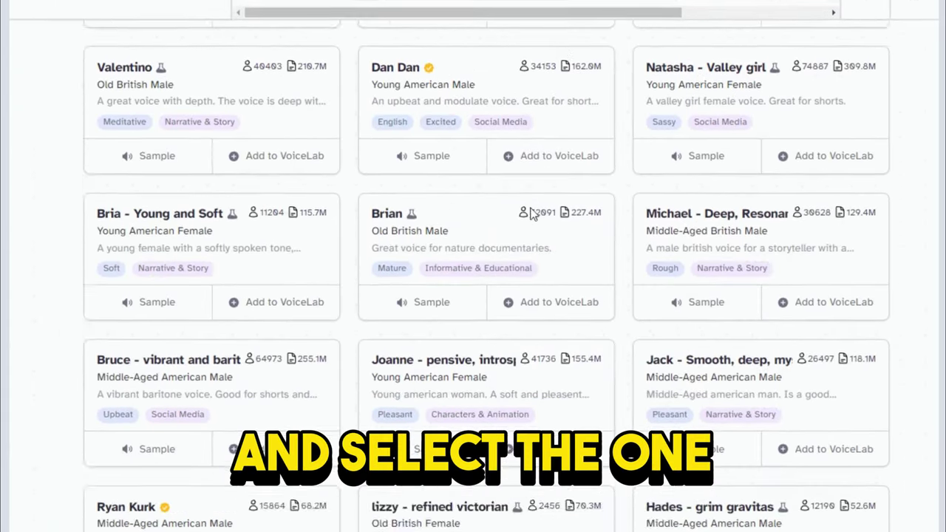
scroll(444, 222, "down", 7)
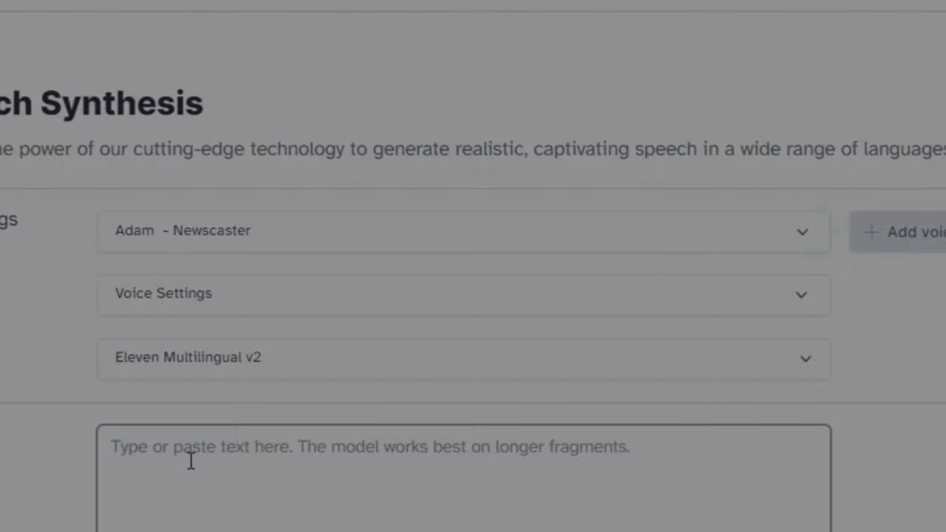
Step: Paste the third quote into the Text box and generate a 15-second Adam - Newscaster voiceover
type("Motivation is the spark that turns dreams into reality. Ignite it within yourself, and you'll illuminate the path to your aspirations. Your journey may have detours, but let each detour be a chance to discover new and unexpected treasures")
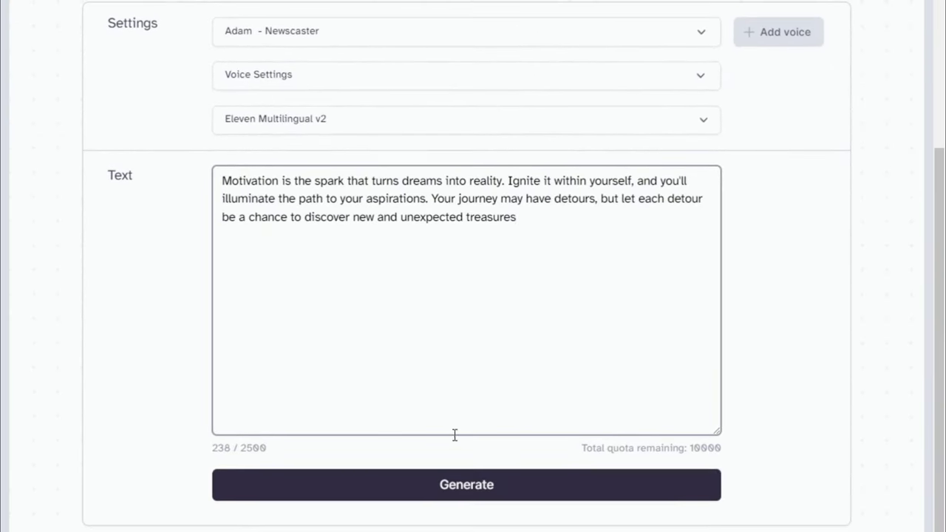
left_click(467, 486)
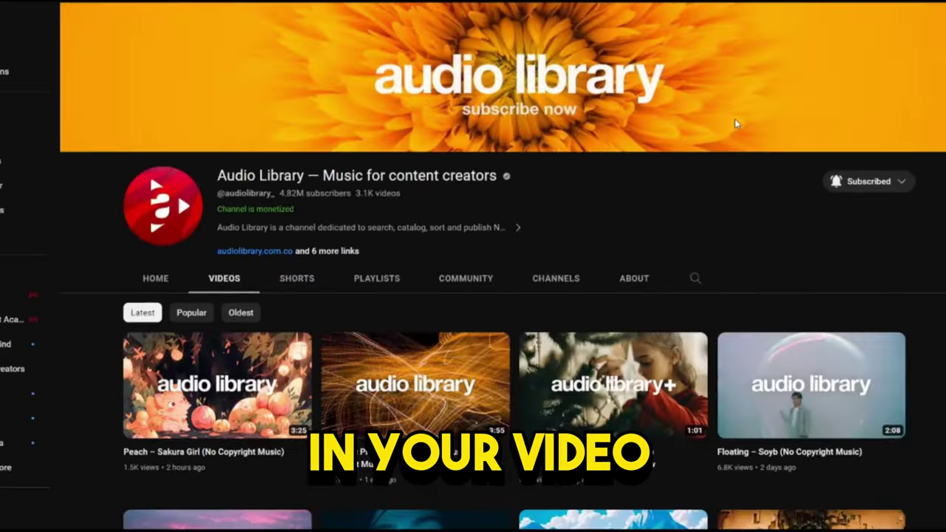
Step: Scroll through the Audio Library channel's video thumbnails looking for no-copyright music
scroll(734, 119, "down", 10)
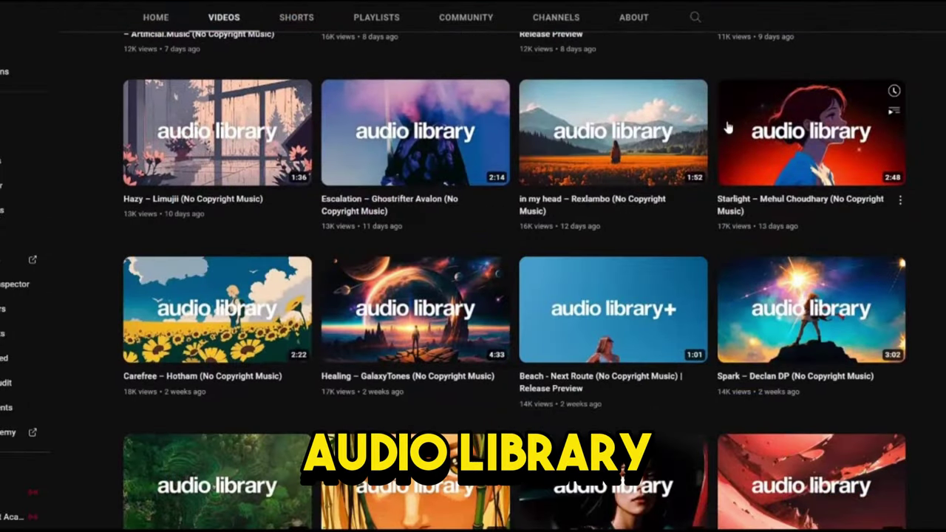
scroll(728, 128, "down", 2)
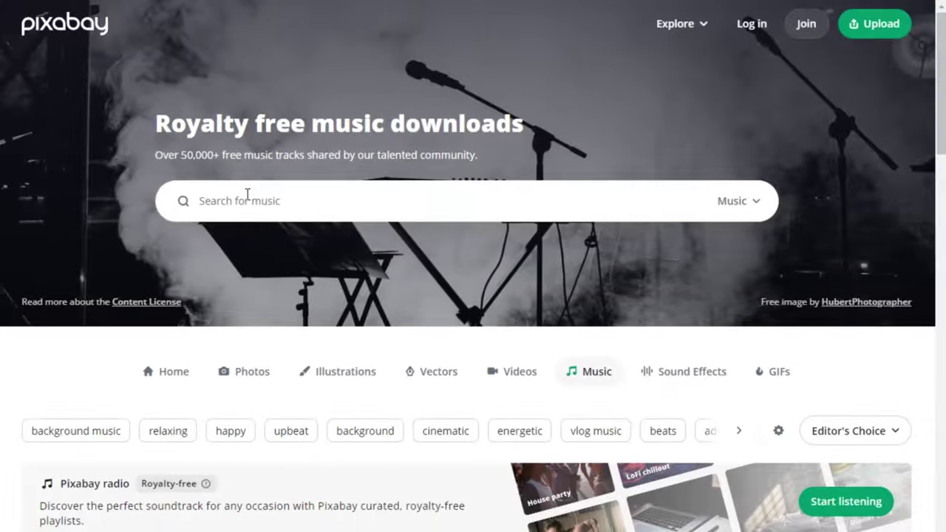
Step: Search Pixabay for 'motivational background music' and browse the results
left_click(246, 200)
type("motivational background music")
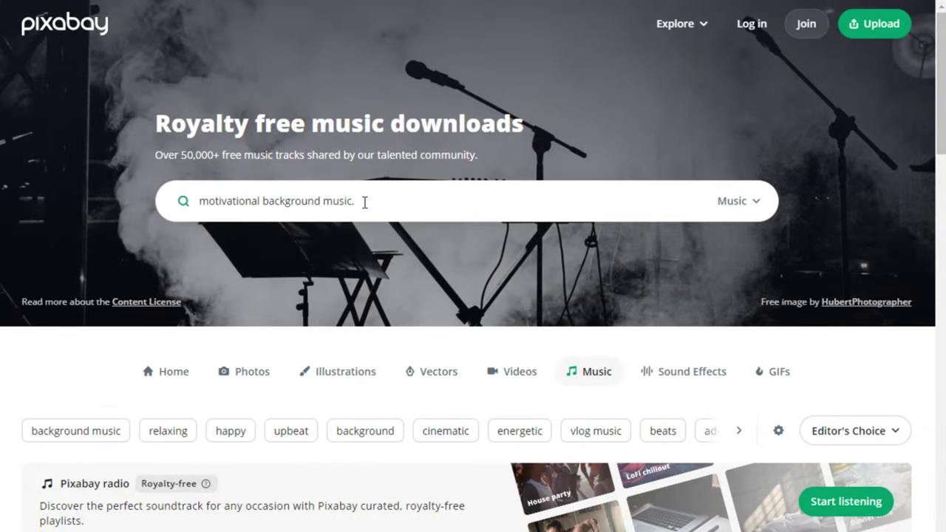
key("Return")
scroll(295, 205, "down", 4)
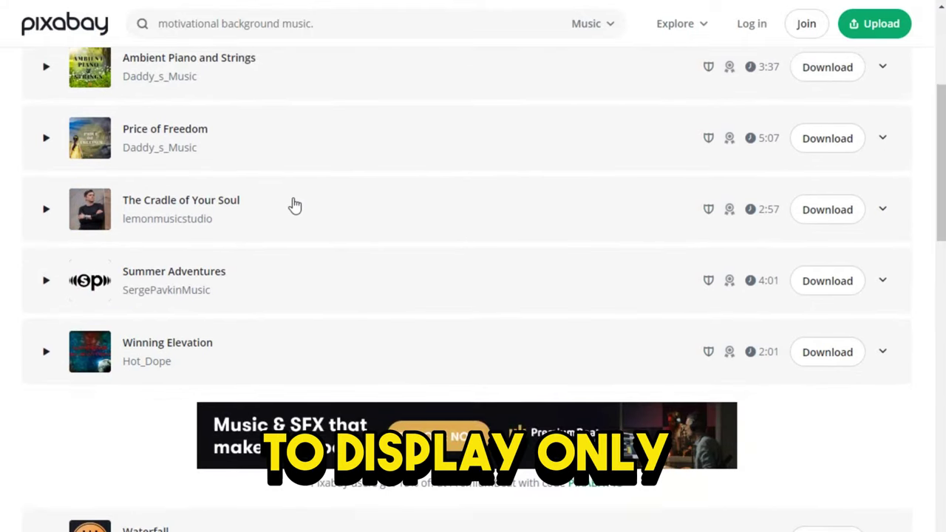
scroll(266, 205, "down", 1)
scroll(207, 208, "up", 2)
scroll(155, 244, "down", 2)
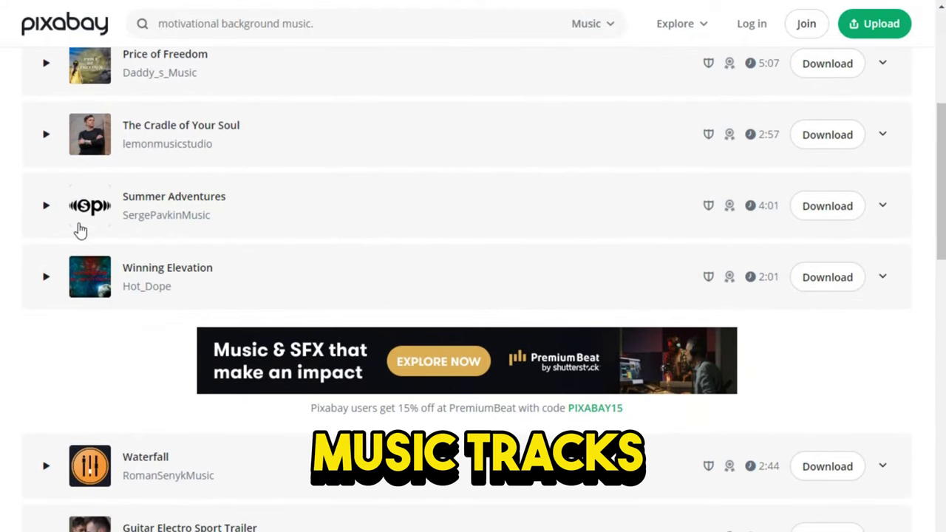
scroll(64, 196, "down", 2)
scroll(111, 215, "up", 5)
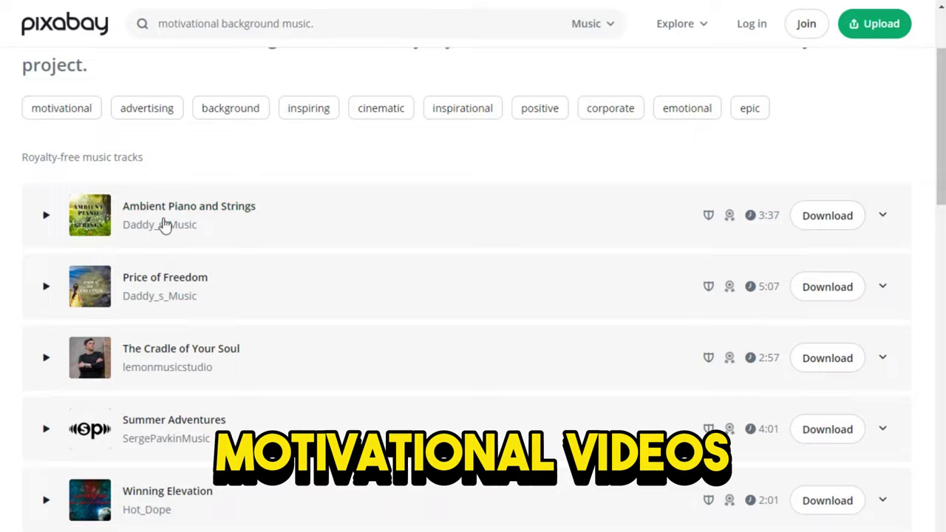
scroll(164, 224, "down", 8)
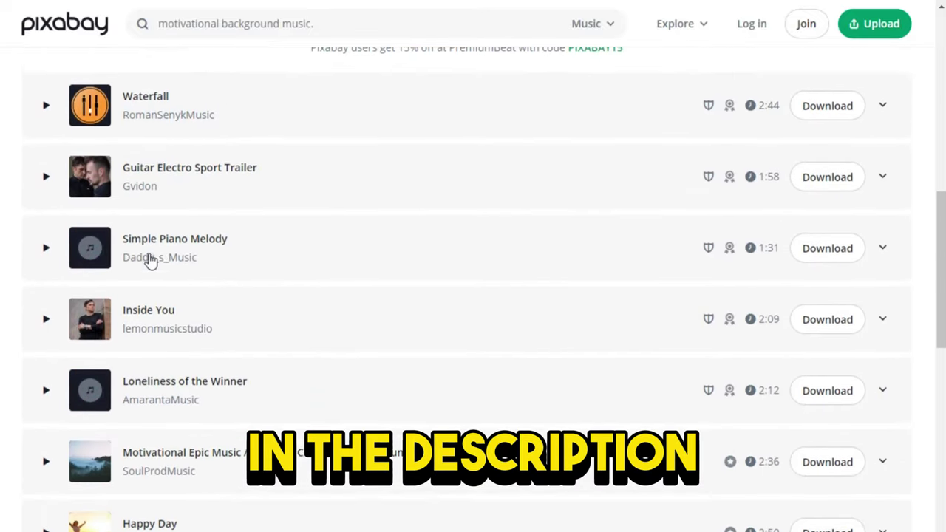
scroll(151, 260, "down", 5)
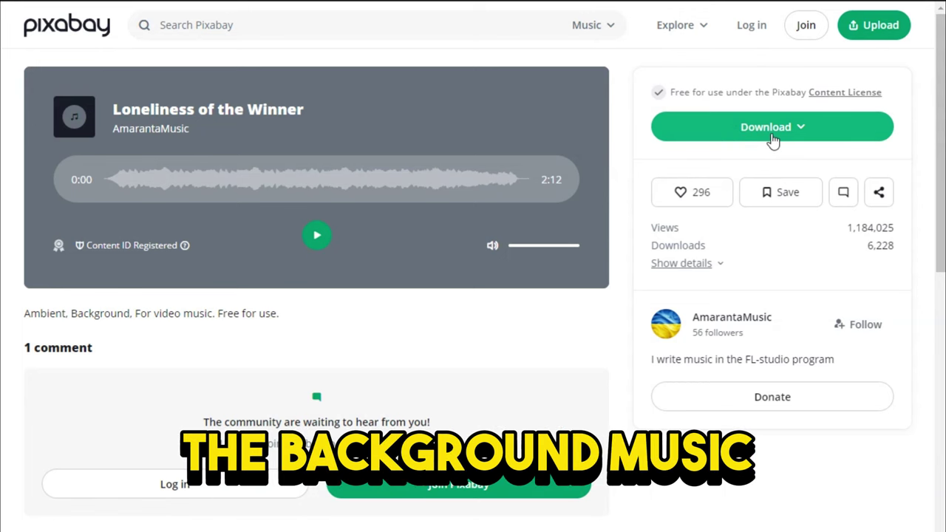
Step: Download 'Loneliness of the Winner' as an MP3 and dismiss the thank-you message
left_click(773, 139)
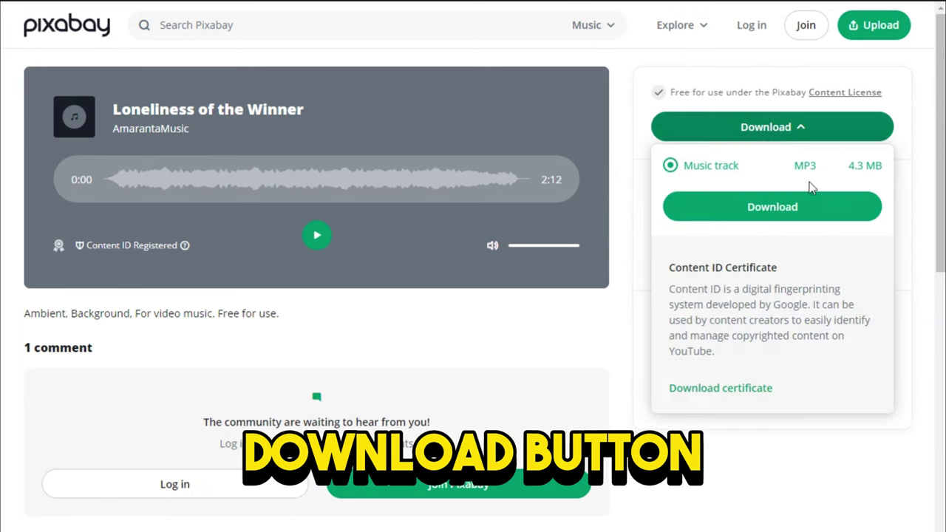
left_click(756, 220)
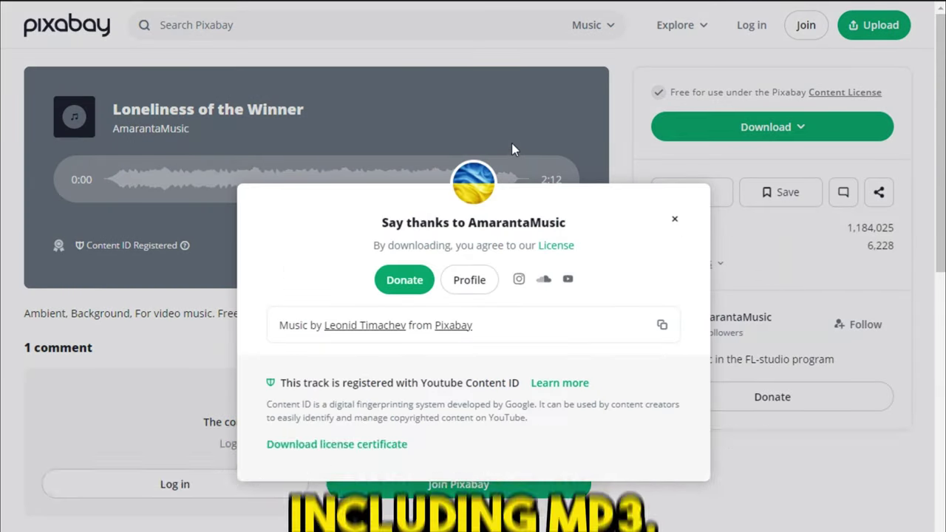
left_click(511, 143)
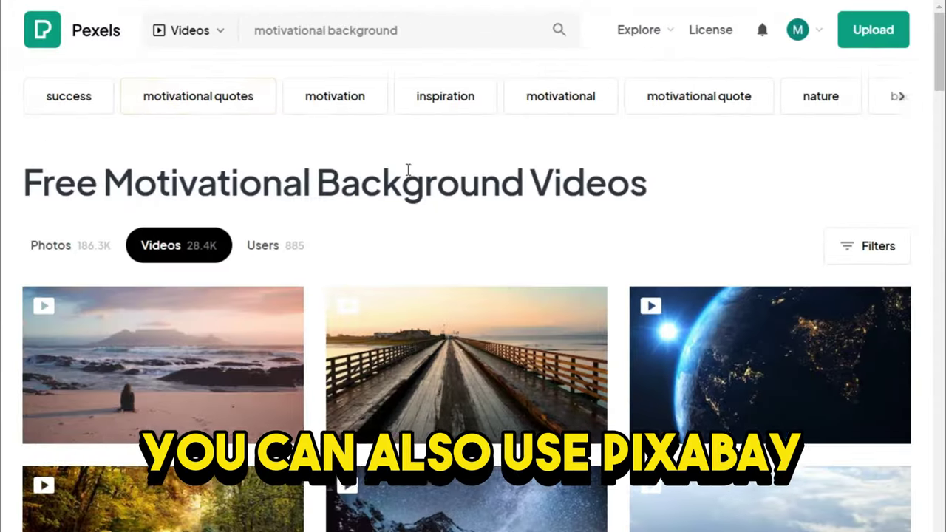
Step: Filter the Pexels results by the 'inspiration' tag and scroll through the free inspiration videos
scroll(411, 180, "down", 5)
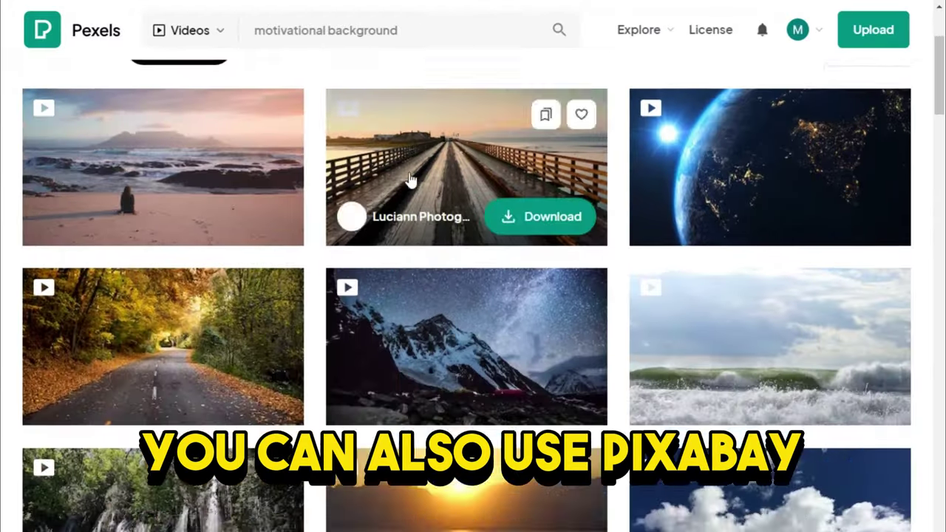
scroll(408, 180, "down", 15)
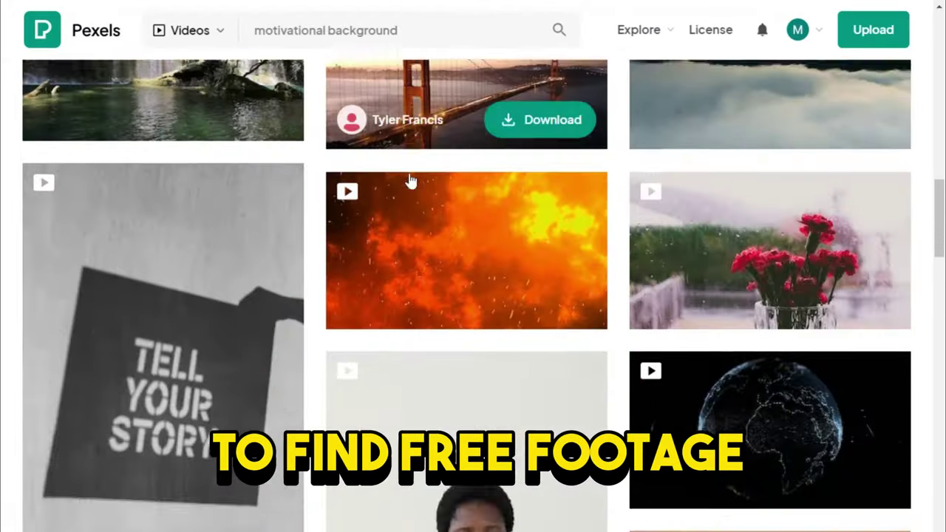
scroll(408, 180, "down", 6)
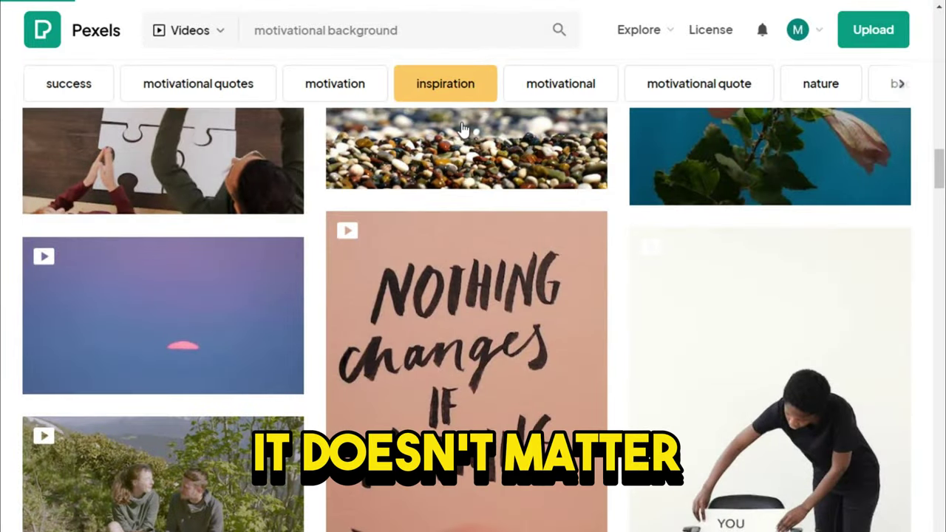
left_click(445, 84)
scroll(406, 207, "down", 6)
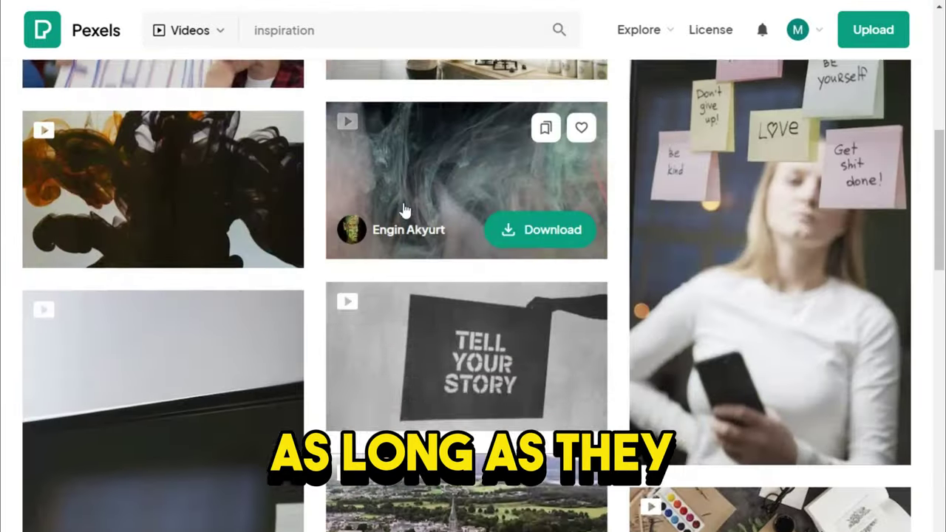
scroll(405, 211, "down", 15)
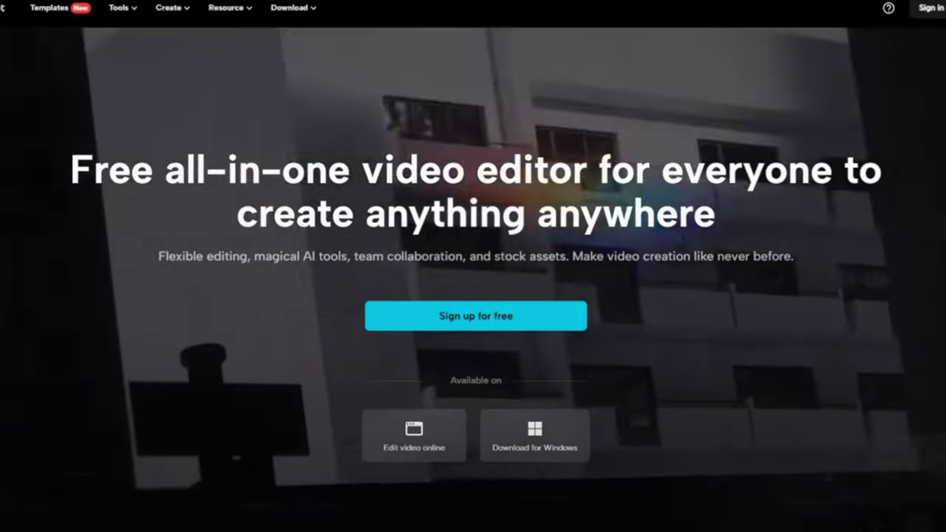
Step: Scroll through CapCut's video templates on the website, then through the image templates
mouse_move(122, 10)
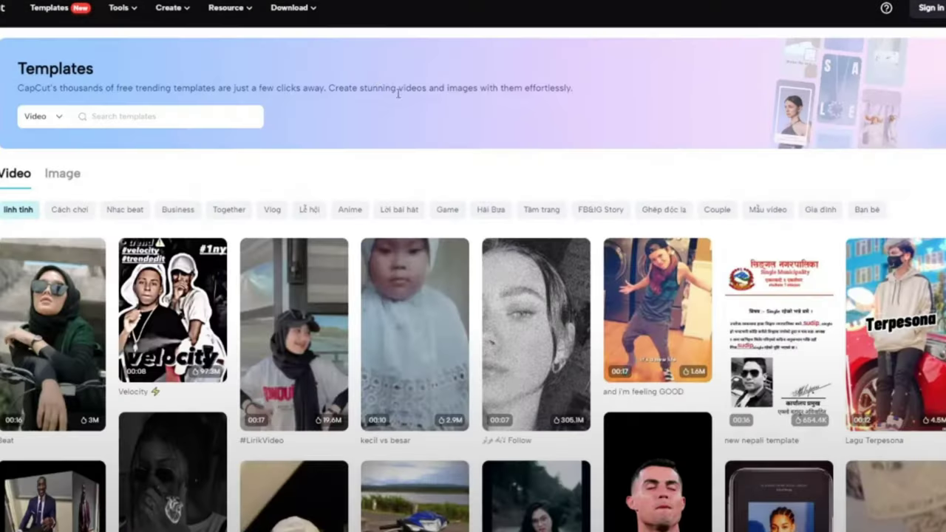
scroll(414, 126, "down", 6)
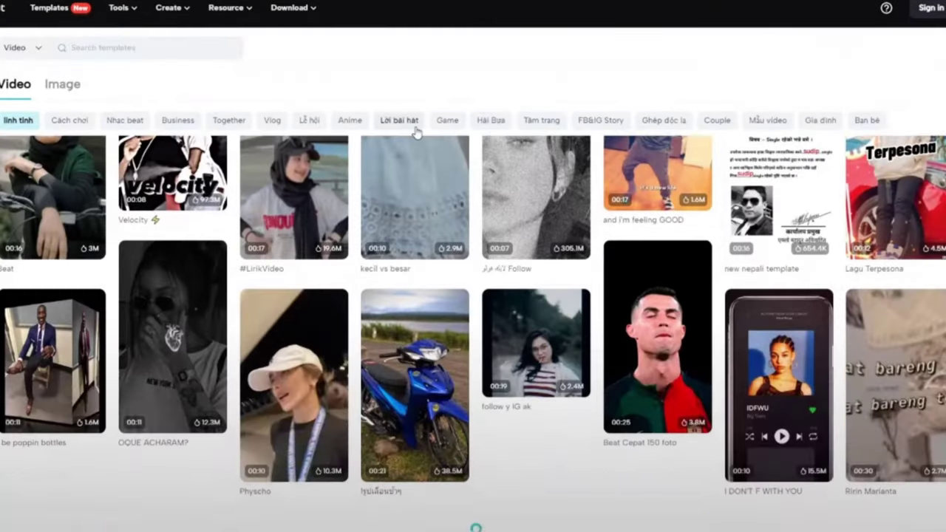
scroll(416, 132, "down", 10)
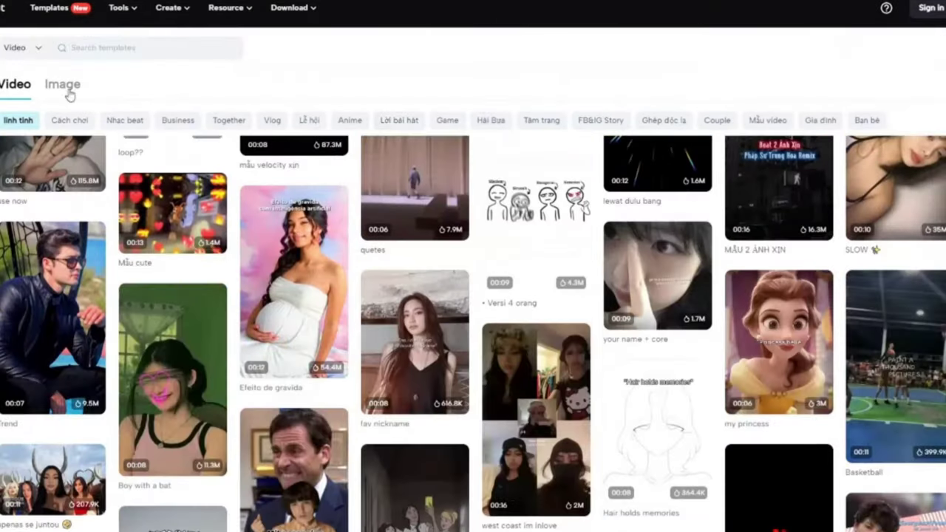
left_click(69, 91)
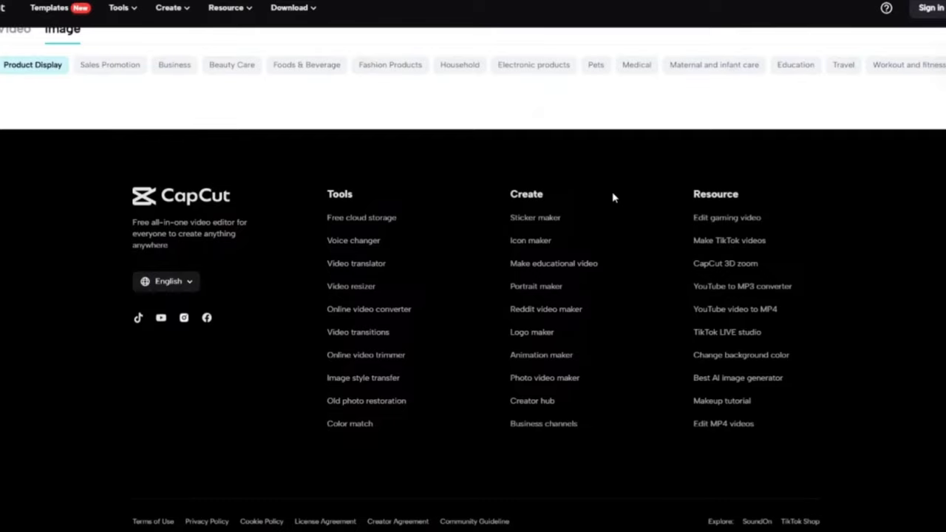
scroll(295, 221, "up", 2)
scroll(188, 236, "down", 5)
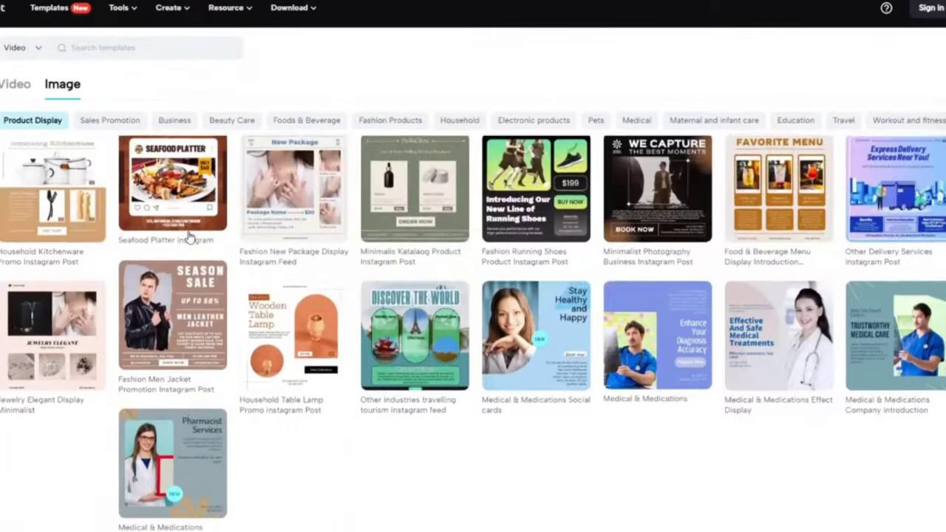
scroll(190, 240, "down", 5)
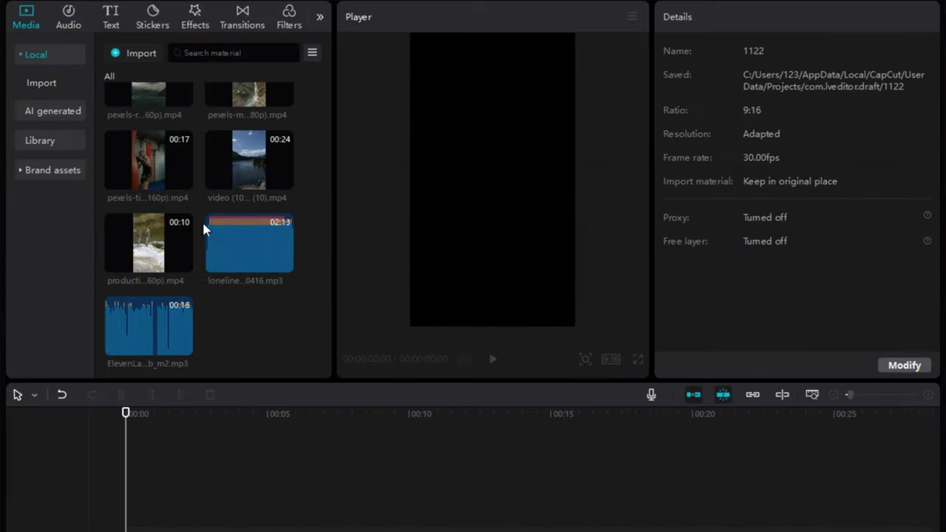
Step: Add the ElevenLabs voiceover to the timeline and loneliness-of-the-winner.mp3 on its own audio track
scroll(204, 229, "up", 1)
scroll(204, 232, "down", 1)
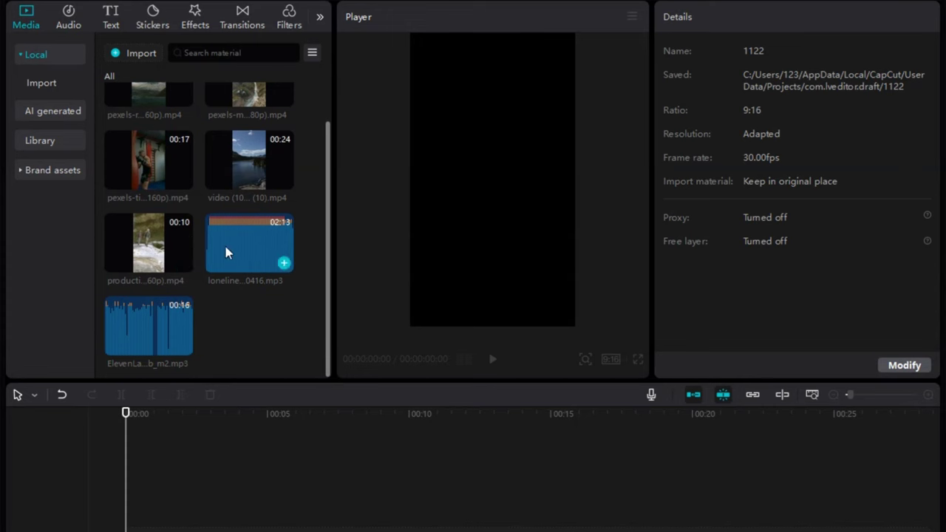
left_click(183, 345)
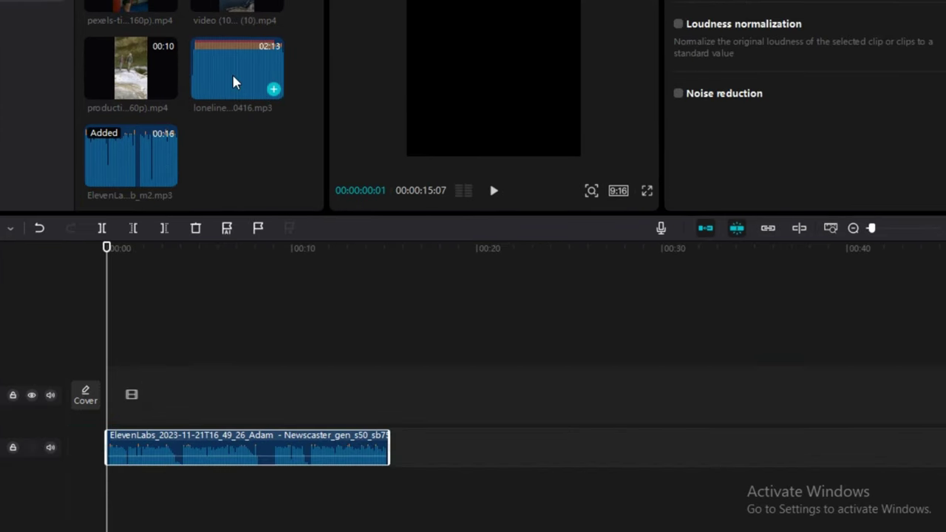
left_click_drag(233, 81, 129, 473)
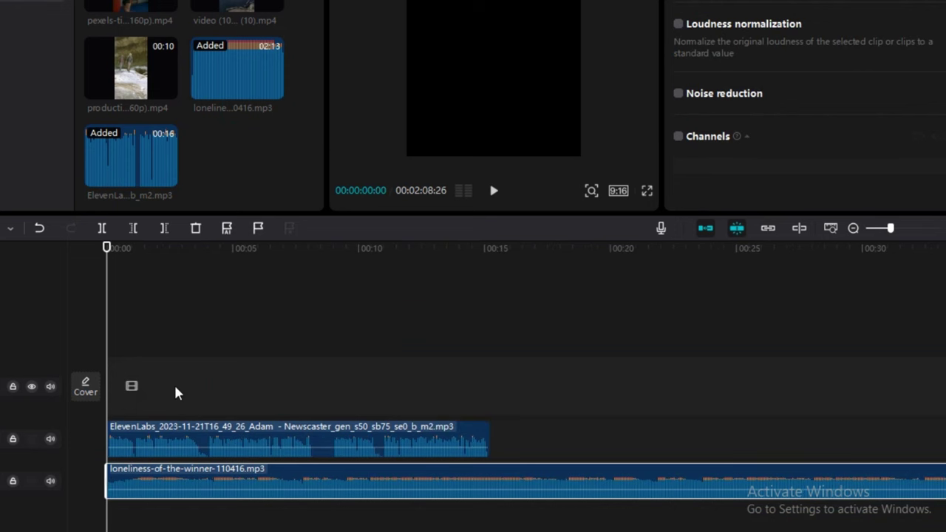
Step: Trim the start of the music clip so it lines up with the voiceover at zero
left_click(199, 438)
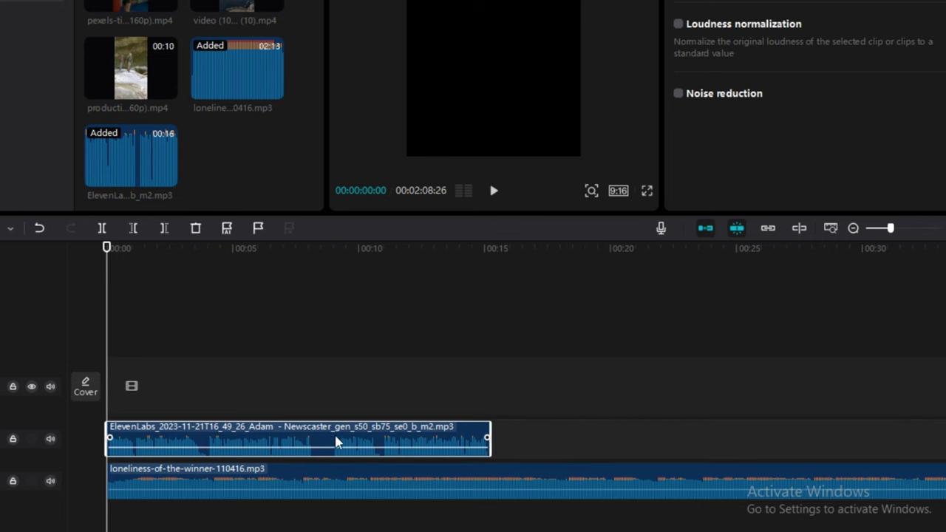
left_click(141, 483)
scroll(142, 483, "down", 2)
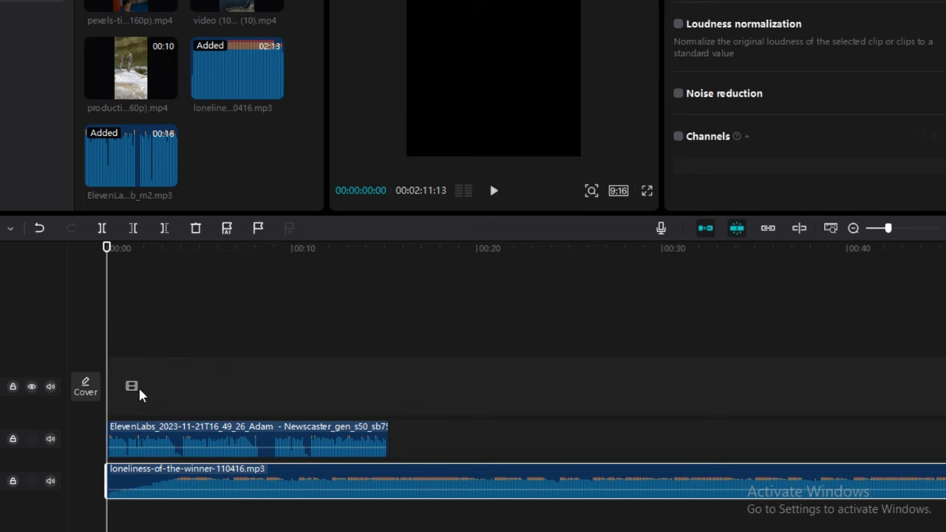
left_click_drag(98, 473, 142, 481)
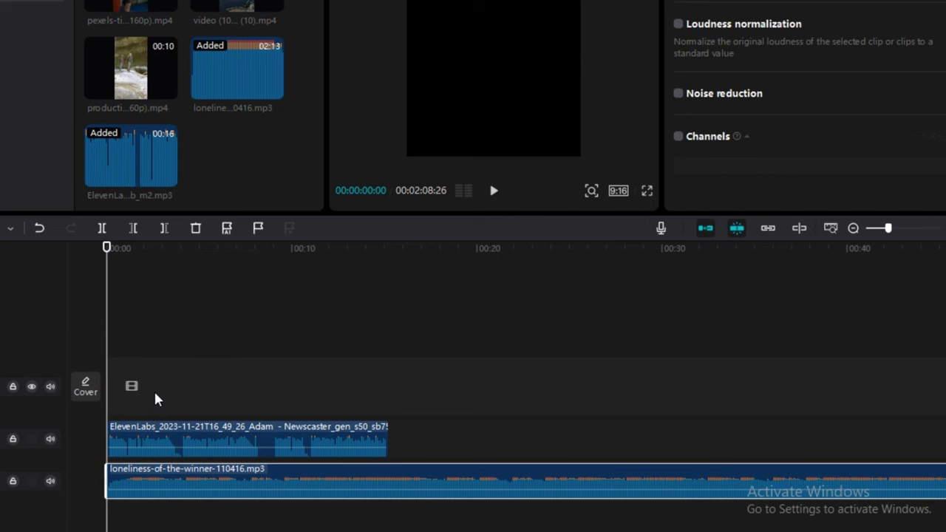
scroll(239, 320, "down", 1)
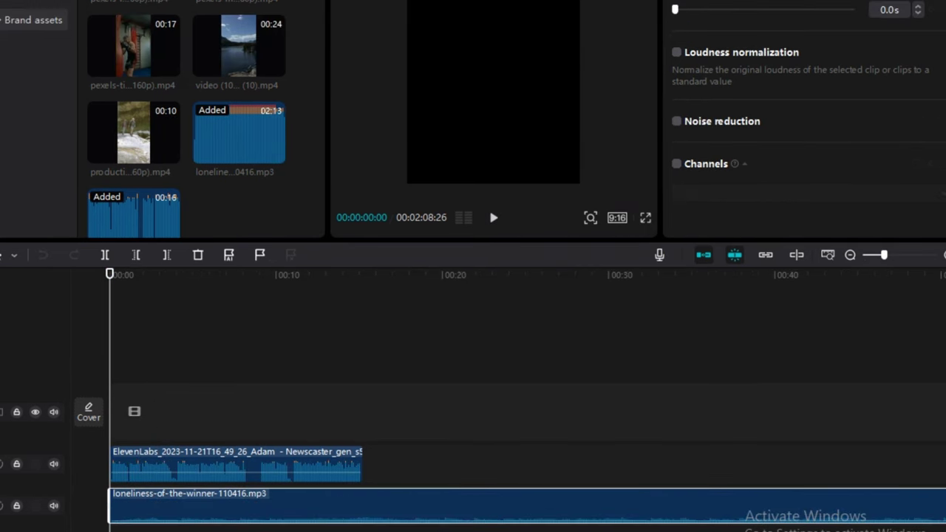
Step: Play the timeline to hear the voiceover against the music, then stop playback
key("space")
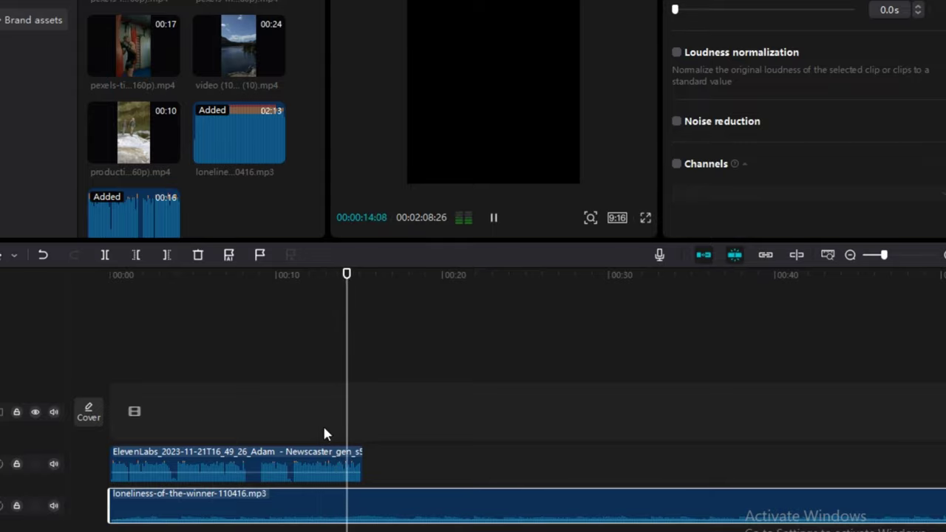
key("space")
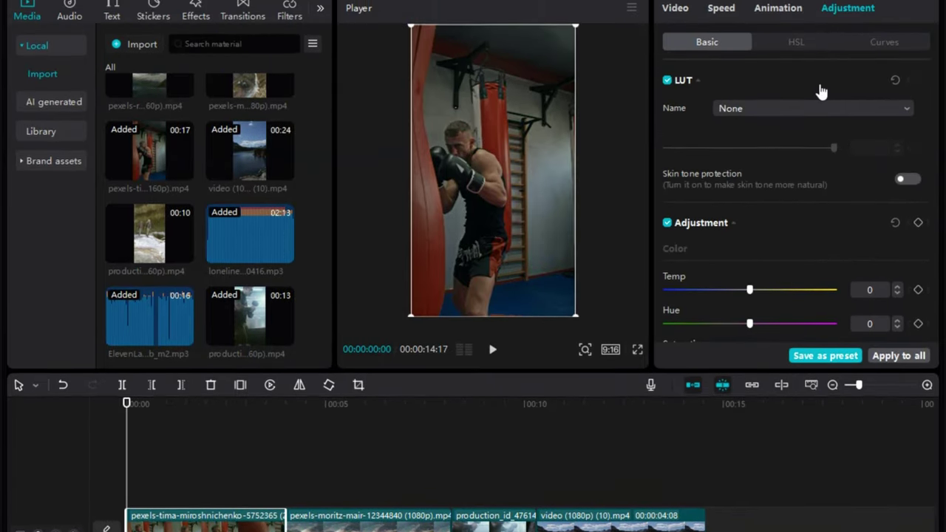
Step: Place a Custom adjustment layer above the video and stretch Adjustment1 to the video's end
scroll(819, 74, "down", 1)
scroll(817, 148, "up", 1)
left_click(320, 21)
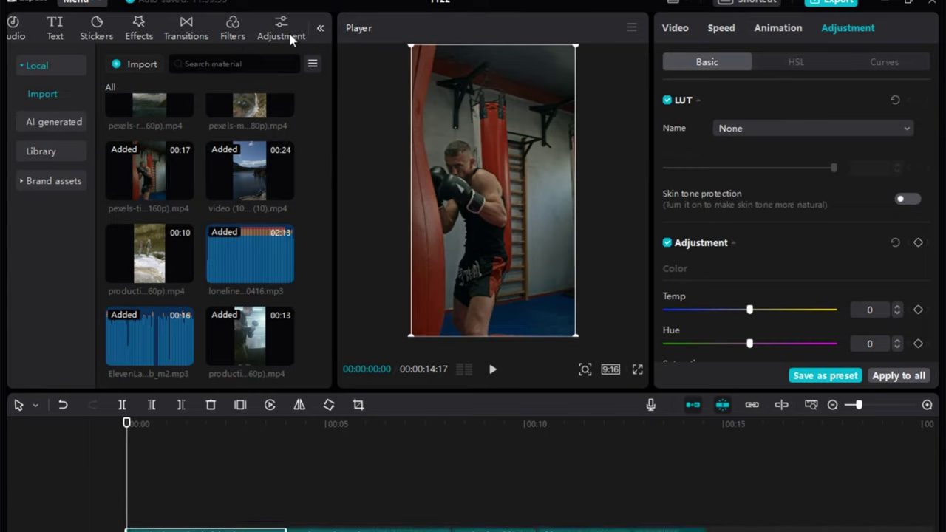
left_click(283, 30)
left_click(136, 94)
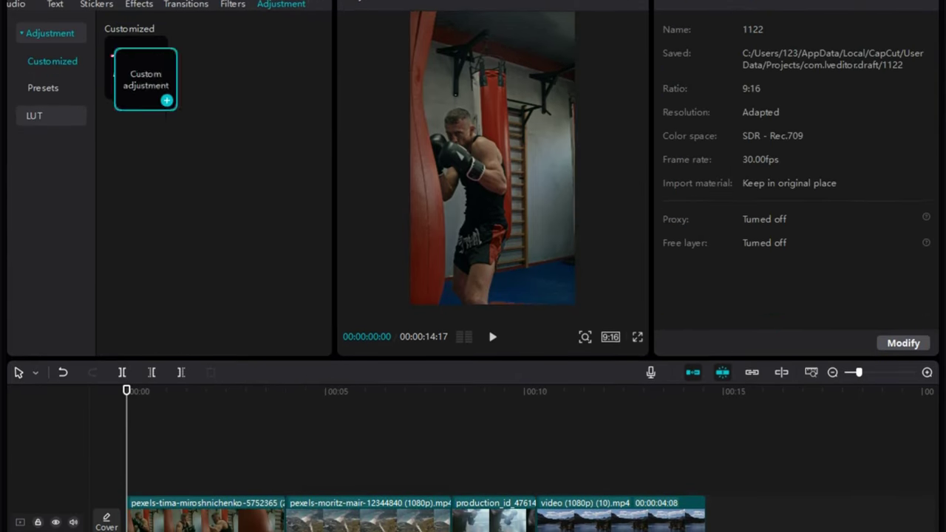
left_click_drag(136, 95, 87, 424)
left_click(138, 474)
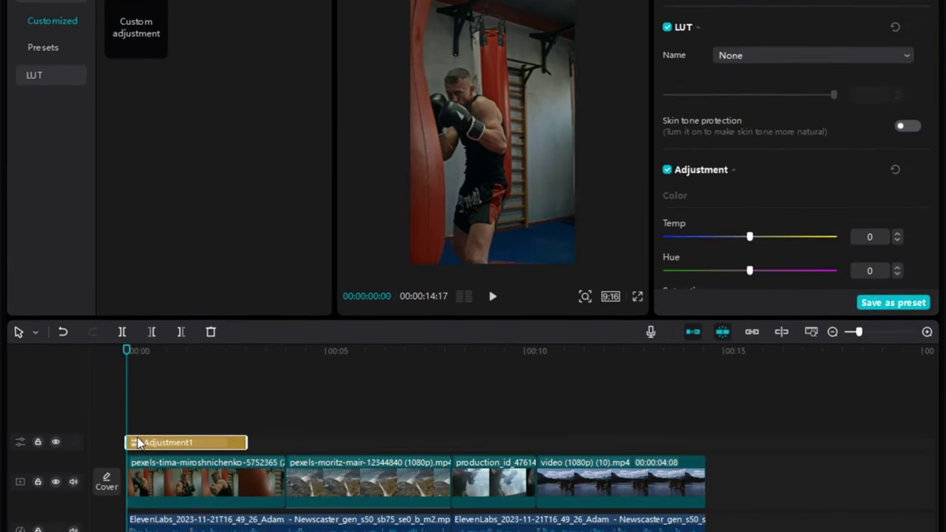
left_click_drag(247, 442, 708, 444)
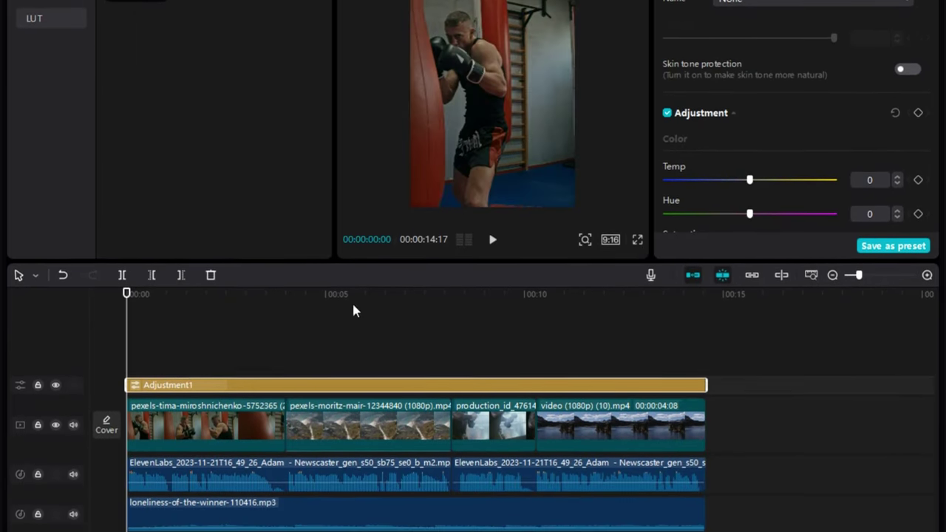
Step: Split Adjustment1 at the 4-second mark and again at about 8 seconds
left_click(224, 365)
left_click_drag(224, 341, 286, 343)
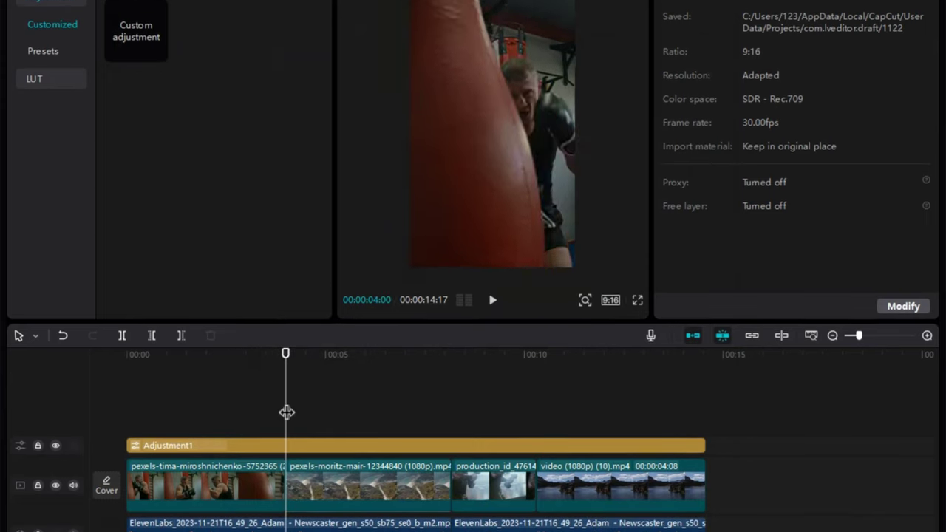
key("ctrl+b")
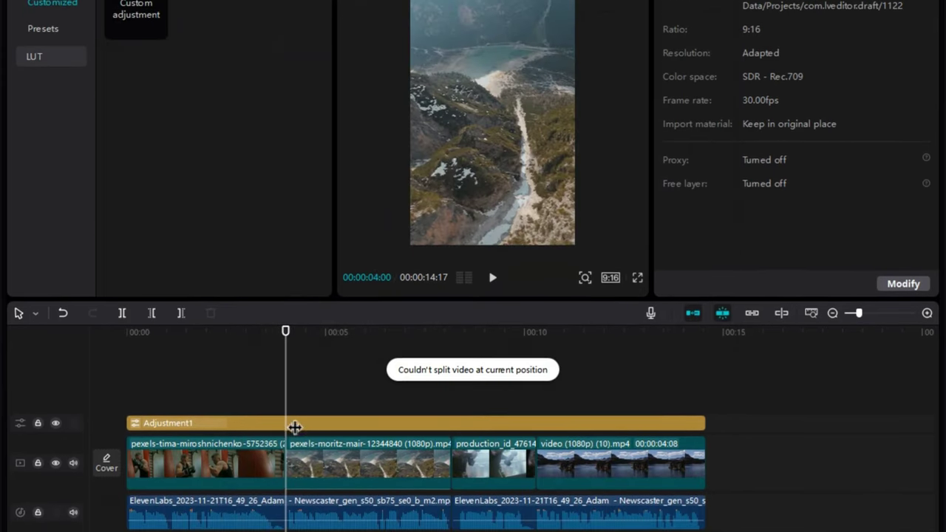
left_click(292, 446)
key("ctrl+b")
left_click_drag(289, 405, 452, 385)
key("ctrl+b")
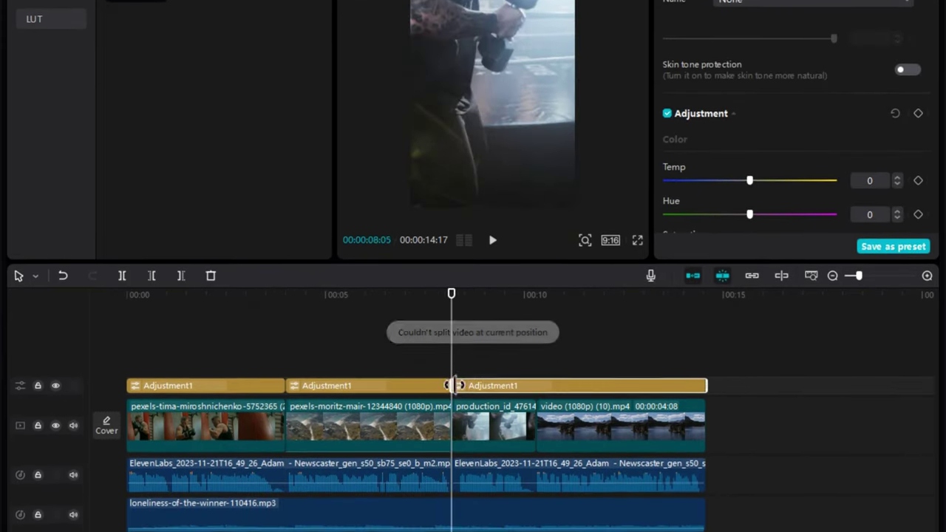
left_click(352, 351)
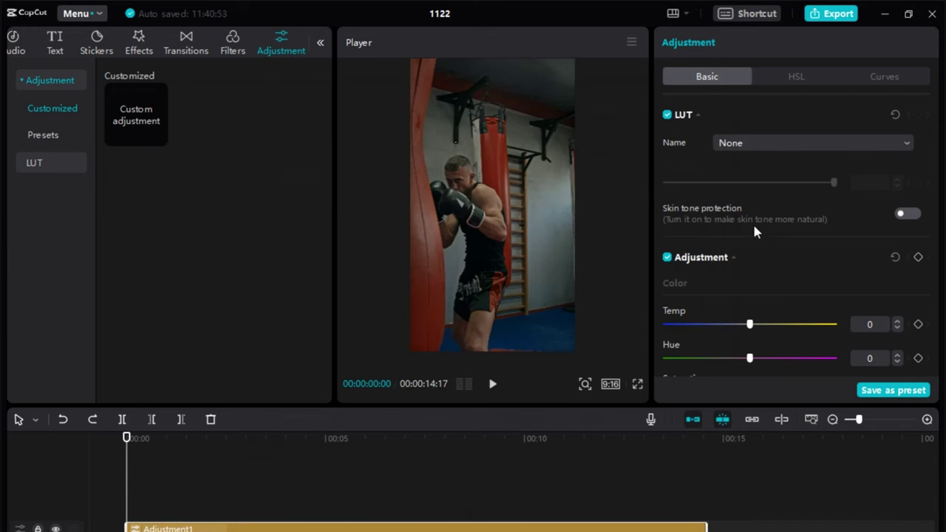
Step: Darken the adjustment layer's Basic grade: brightness to -8 and shadow to -11
scroll(755, 232, "down", 2)
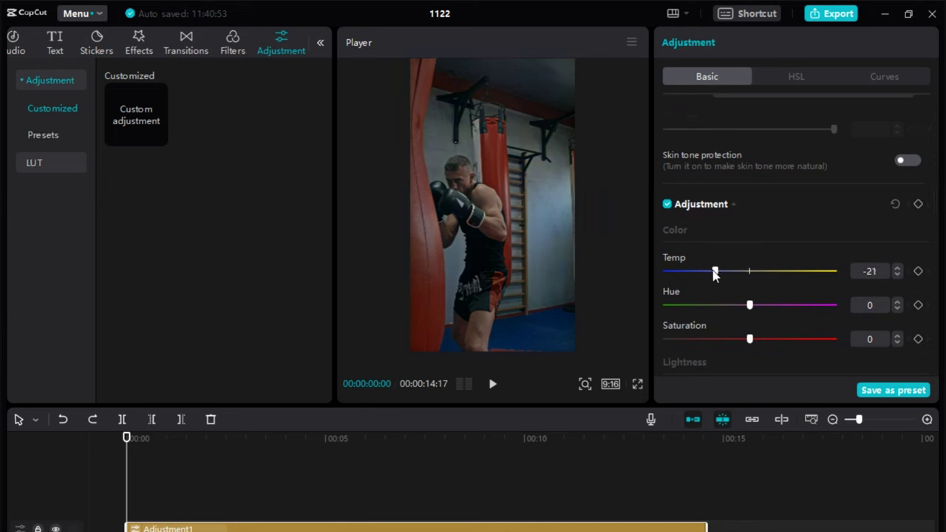
scroll(735, 268, "down", 5)
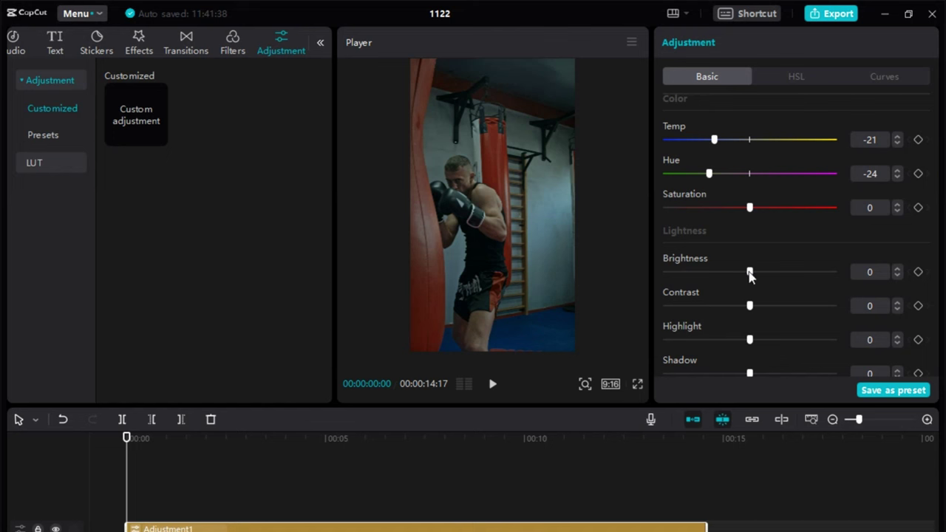
left_click_drag(750, 274, 765, 307)
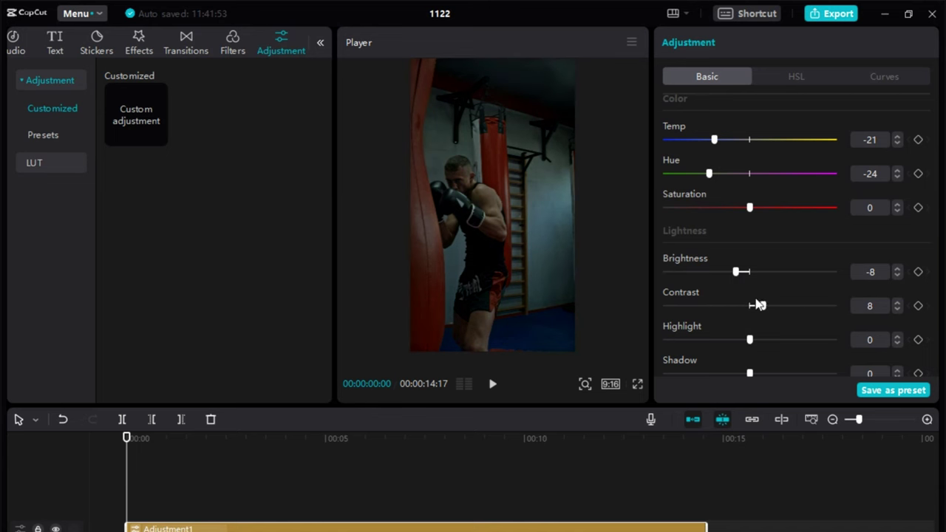
scroll(758, 304, "down", 5)
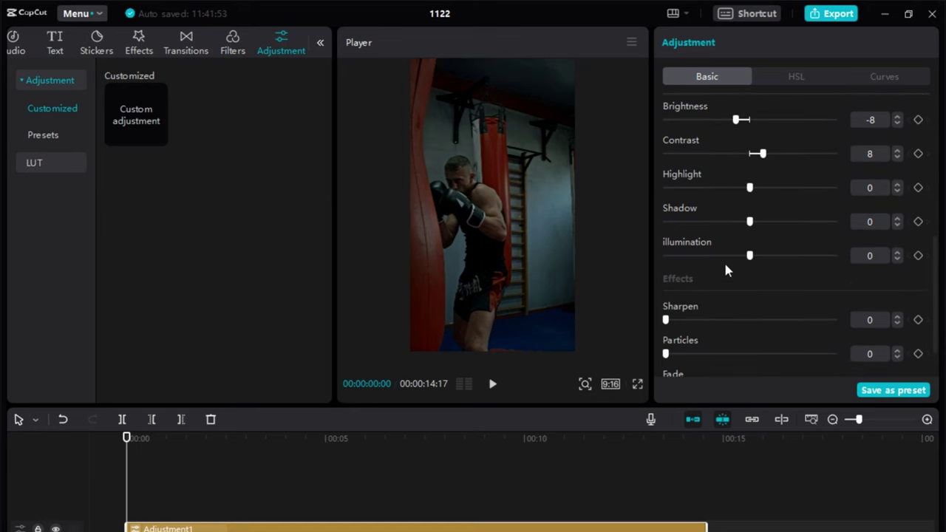
left_click_drag(743, 229, 732, 228)
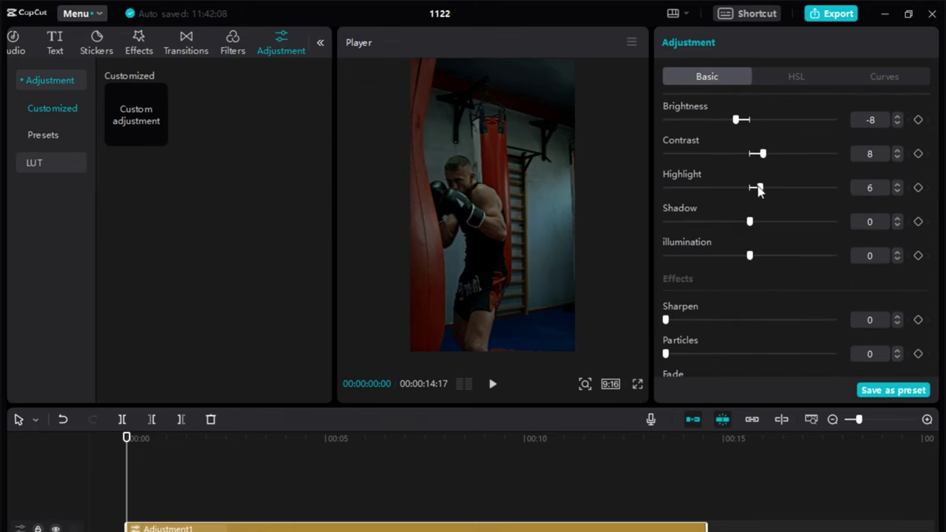
scroll(750, 196, "down", 2)
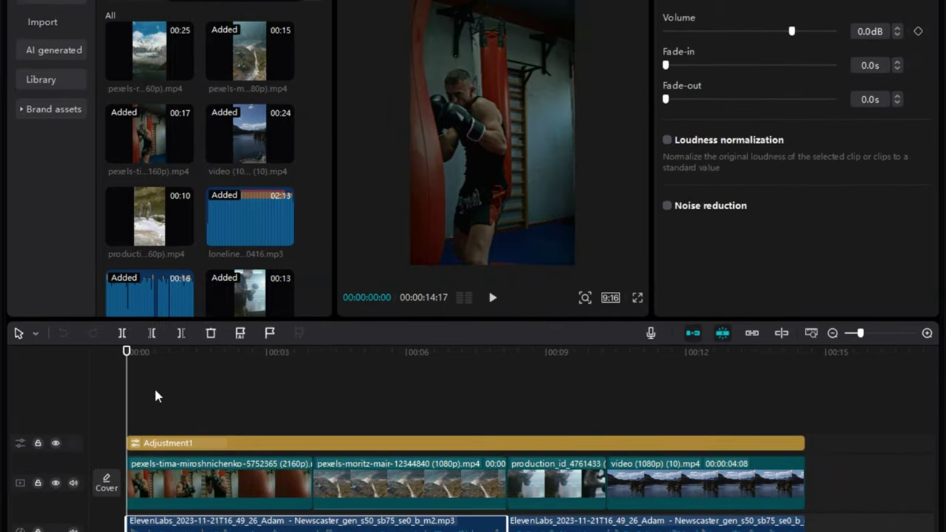
Step: Auto-generate captions from the voiceover and play briefly to preview them
left_click(111, 8)
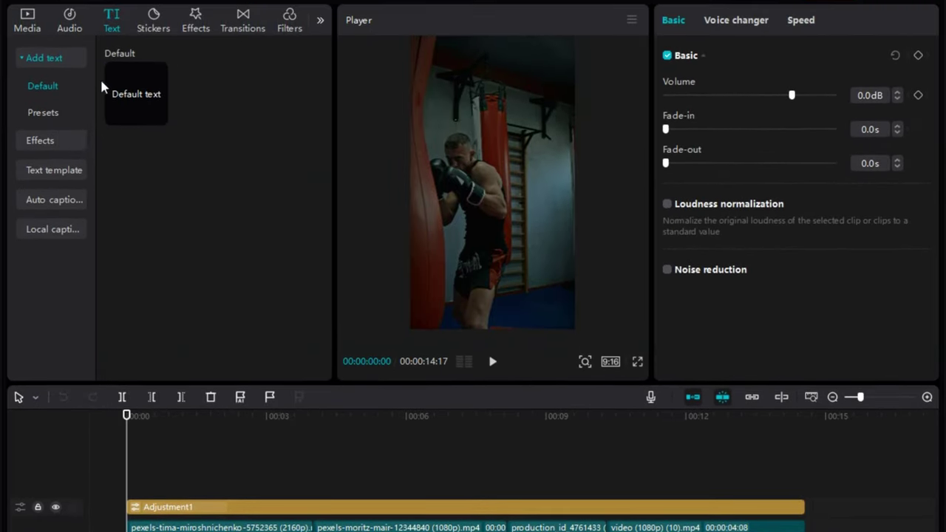
left_click(54, 200)
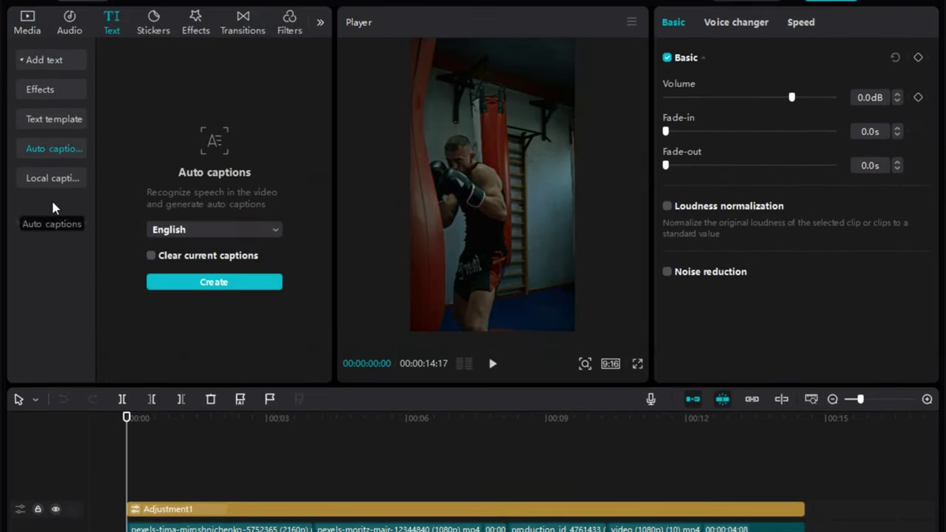
left_click(209, 282)
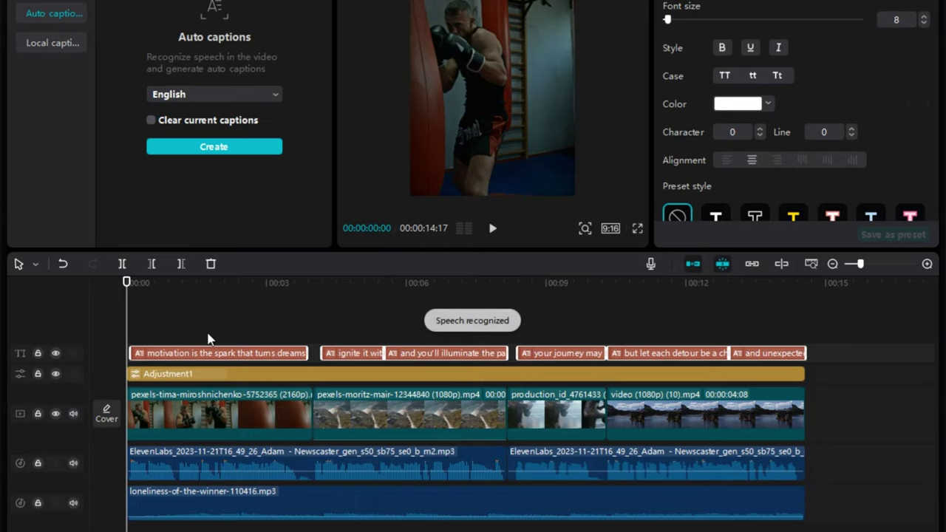
key("space")
key("space")
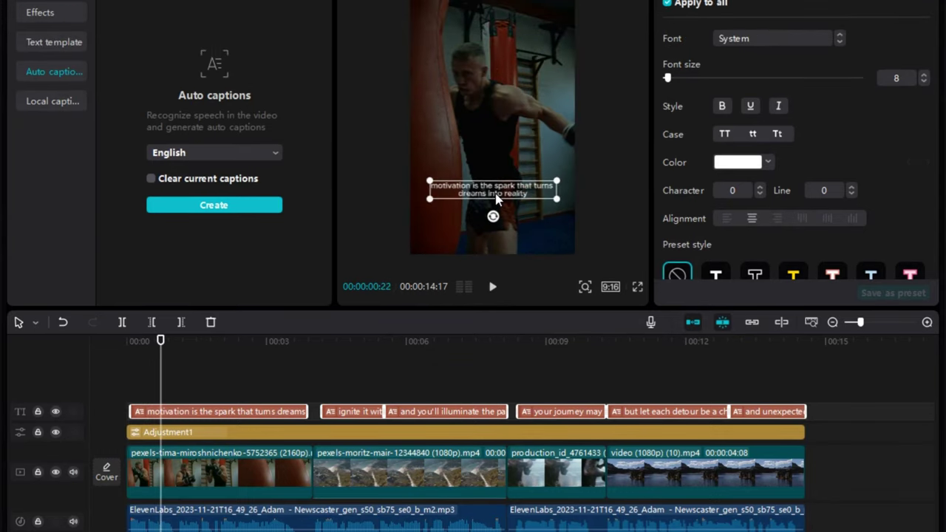
Step: Move the captions higher in the frame and set their font size to 10
left_click_drag(497, 198, 507, 125)
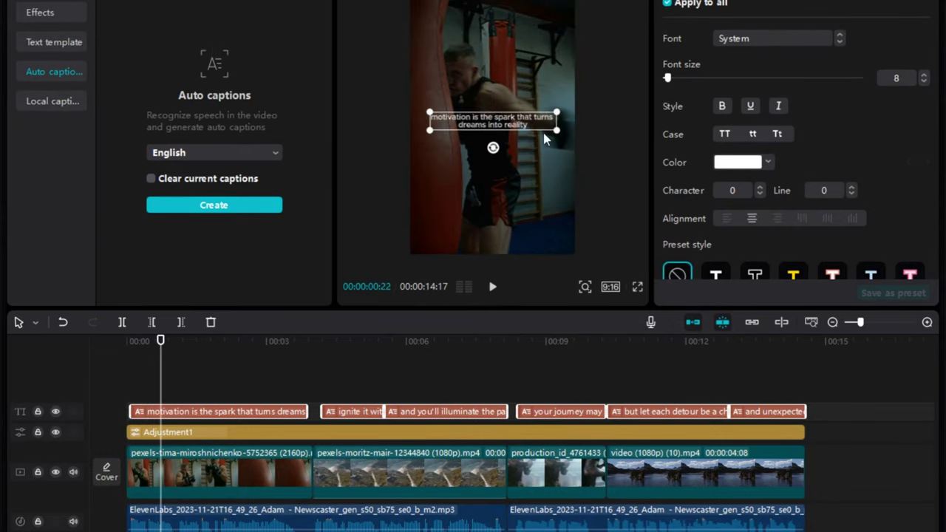
left_click(569, 139)
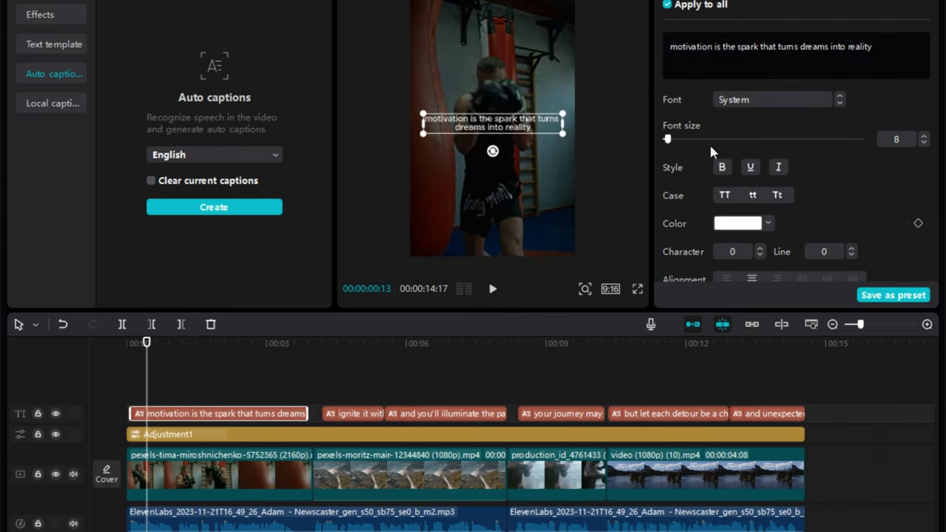
left_click(924, 148)
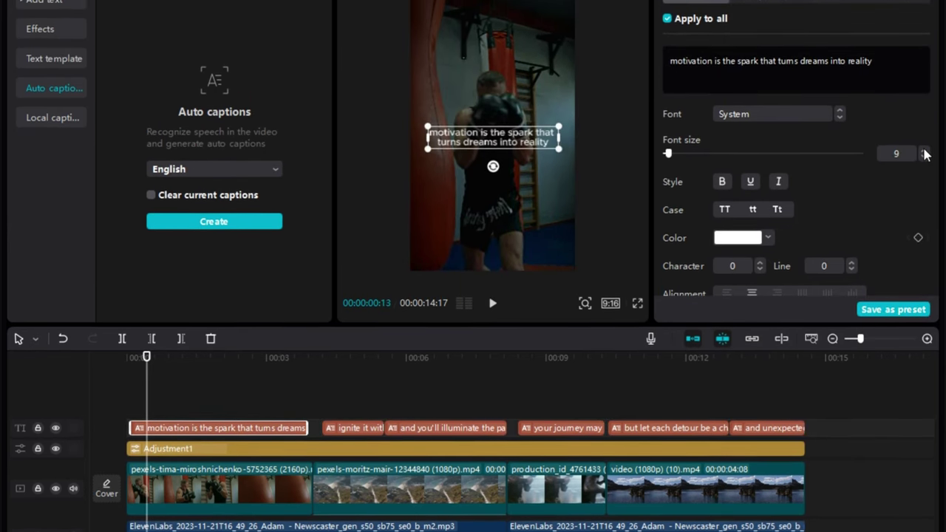
left_click(924, 148)
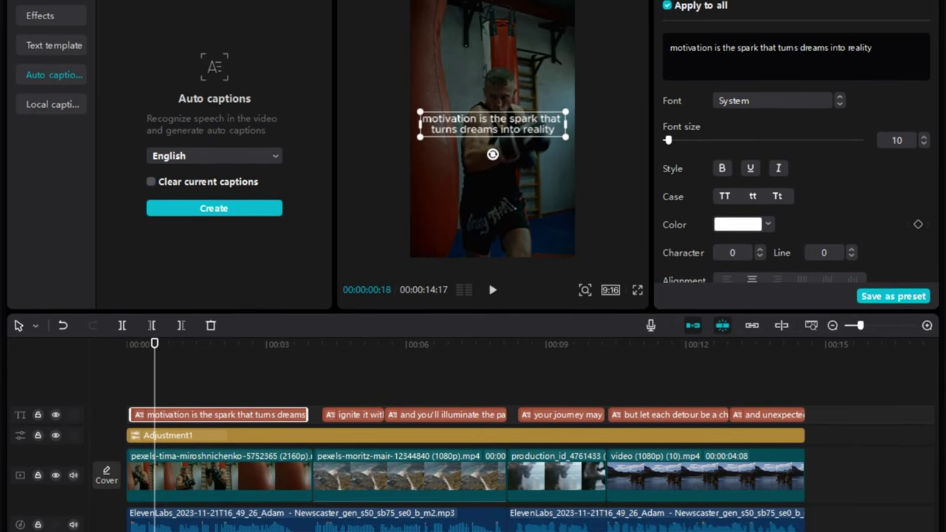
Step: In the captions list, split the first line after 'spark' and 'dreams' so 'into reality' stands alone
left_click(698, 1)
left_click(783, 31)
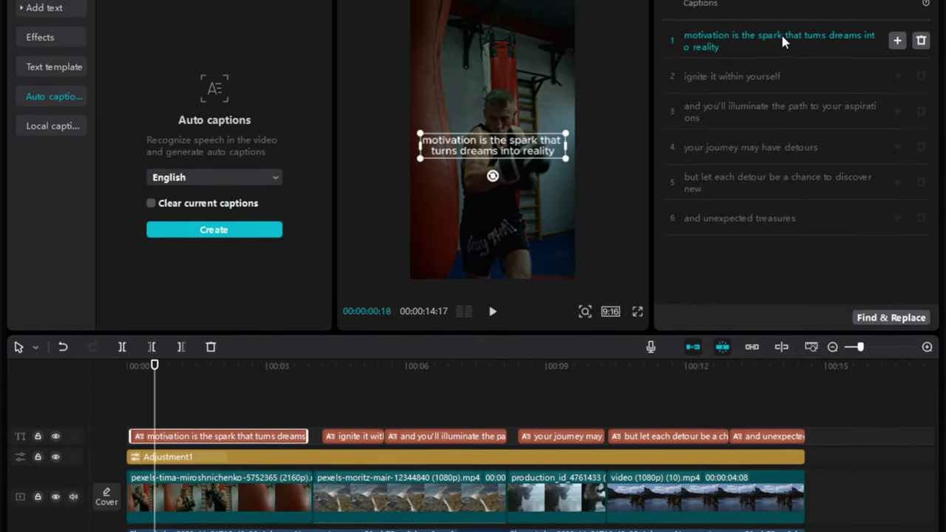
key("Return")
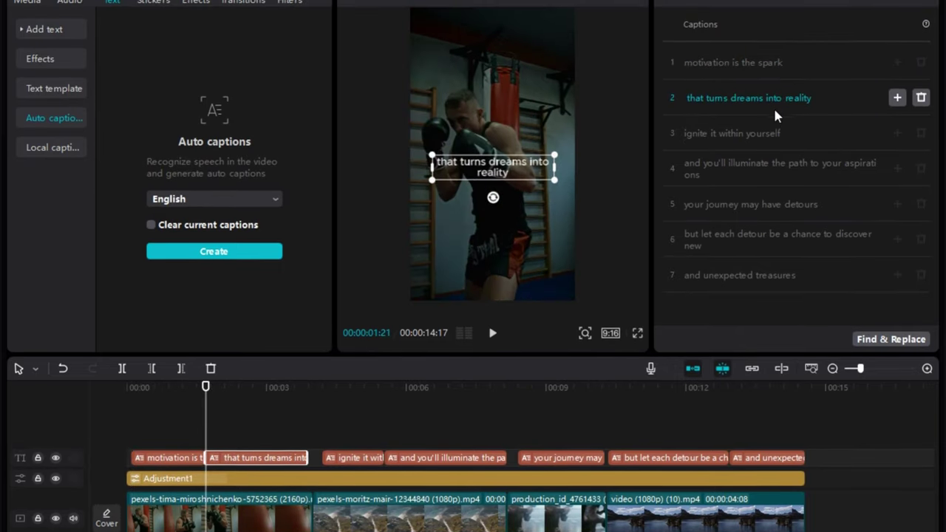
left_click(766, 94)
key("Return")
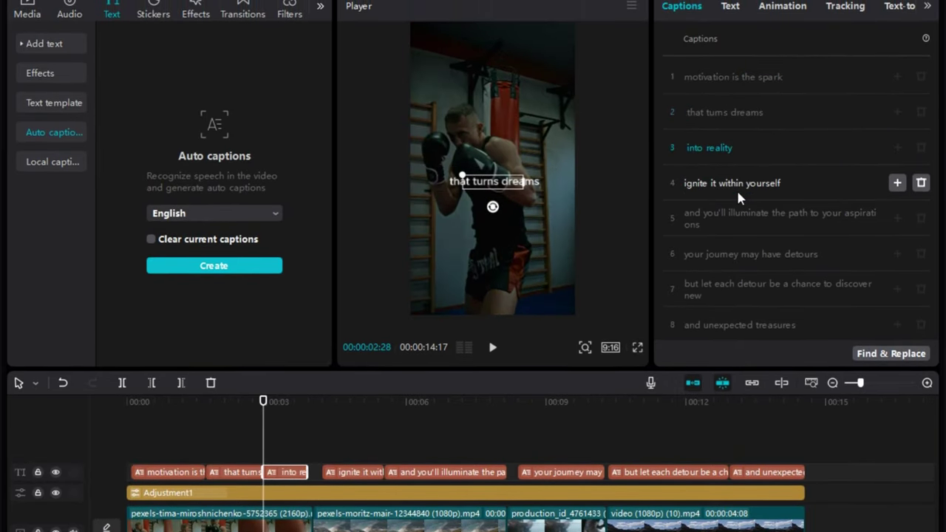
left_click(769, 226)
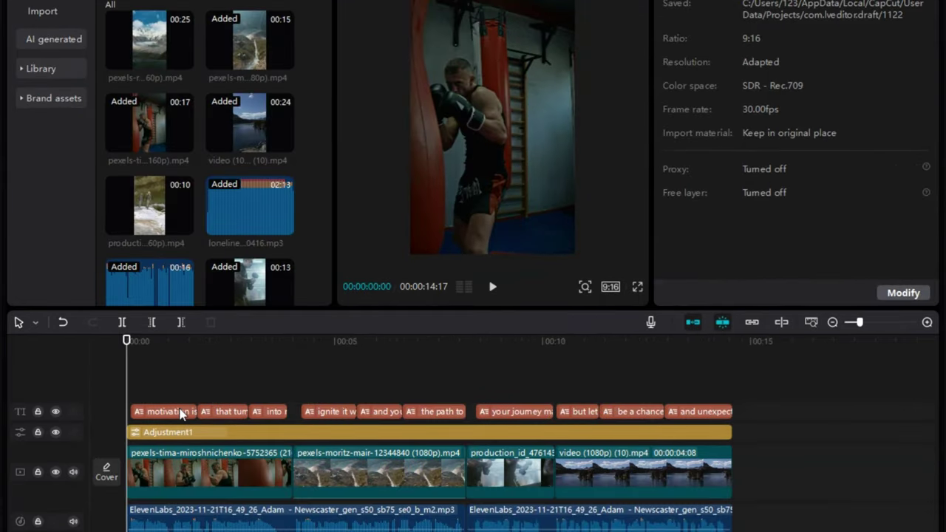
Step: Set all captions to ArnoPro-Bold in uppercase and preview playback
left_click(182, 412)
left_click(791, 98)
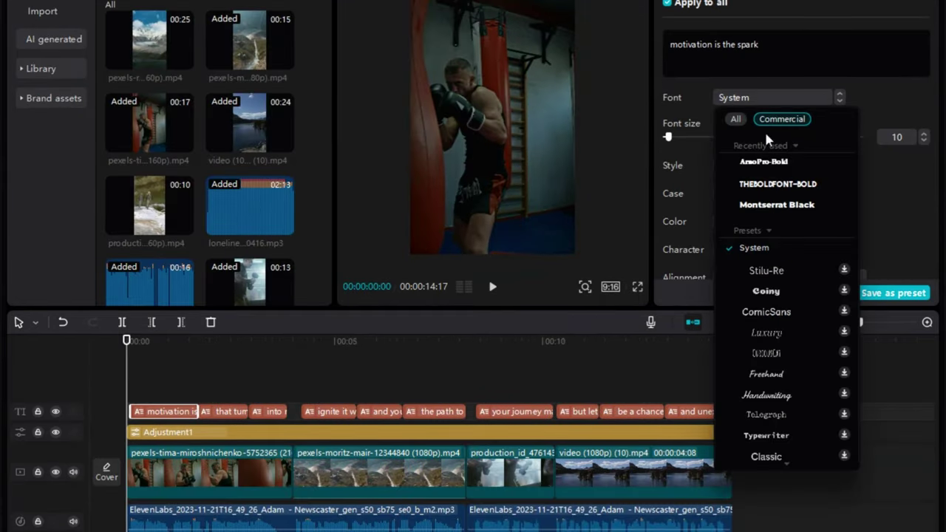
left_click(768, 163)
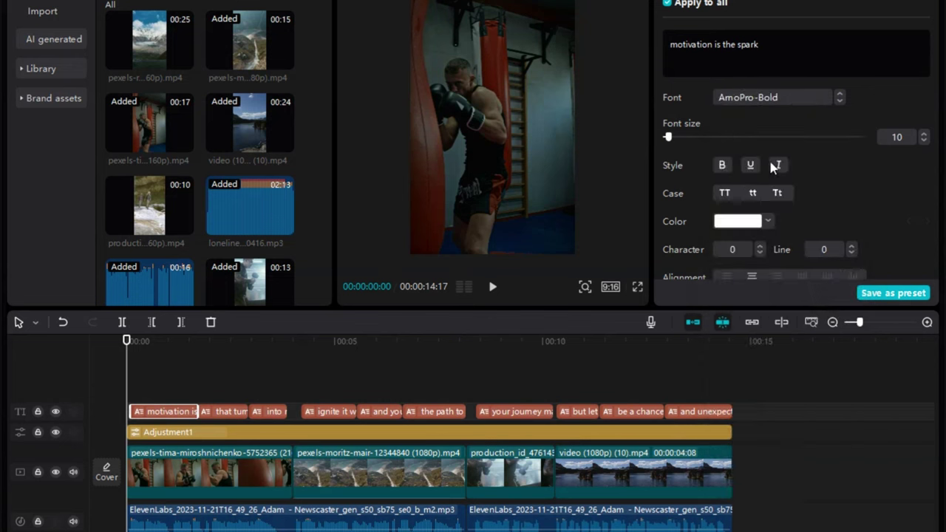
left_click(724, 193)
key("space")
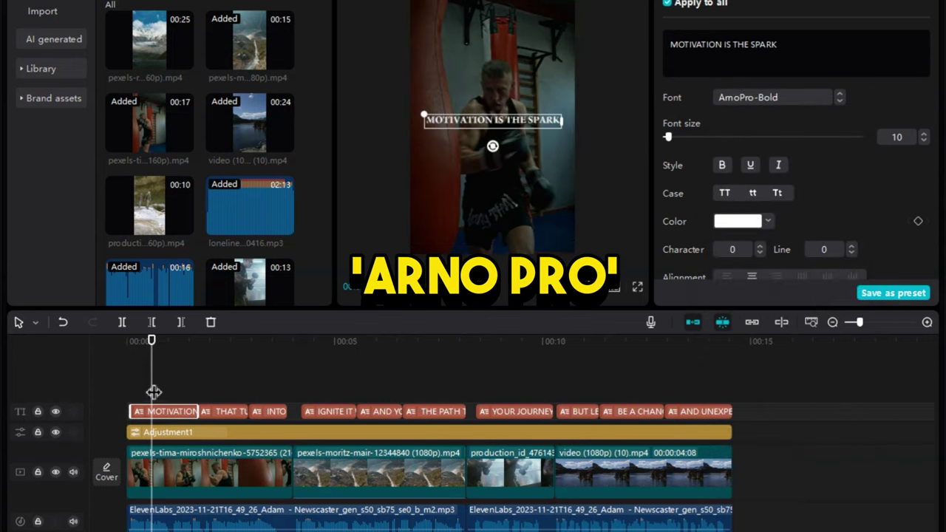
Step: Give the captions a decorative text effect and yellow FFDE00 colour, then play to review
left_click(896, 9)
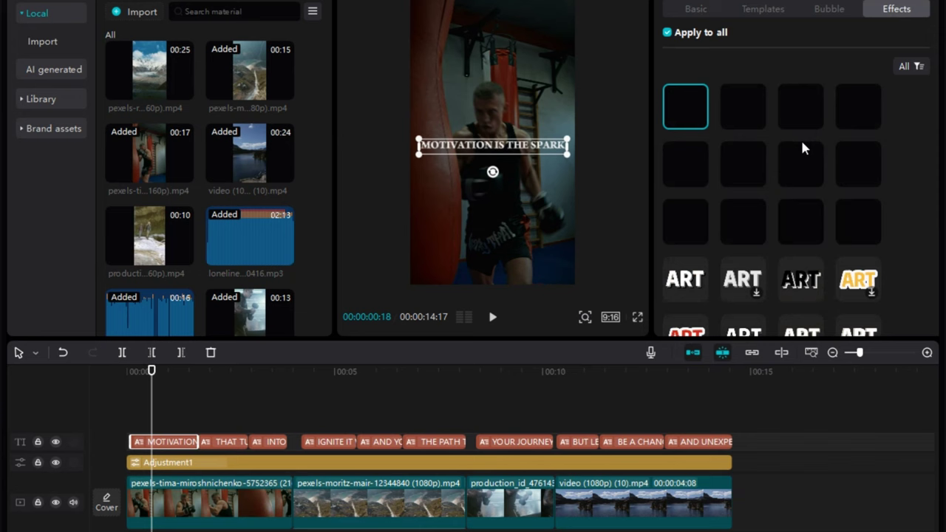
left_click(807, 170)
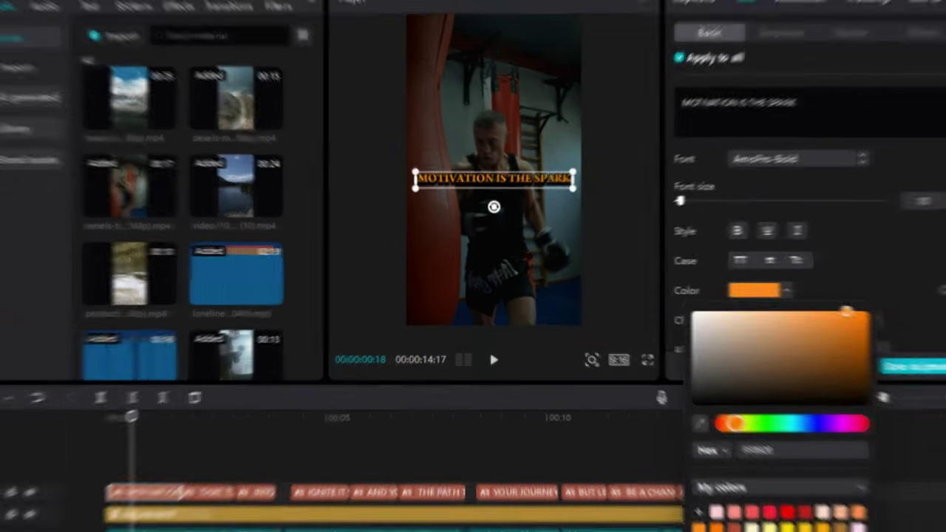
left_click(771, 516)
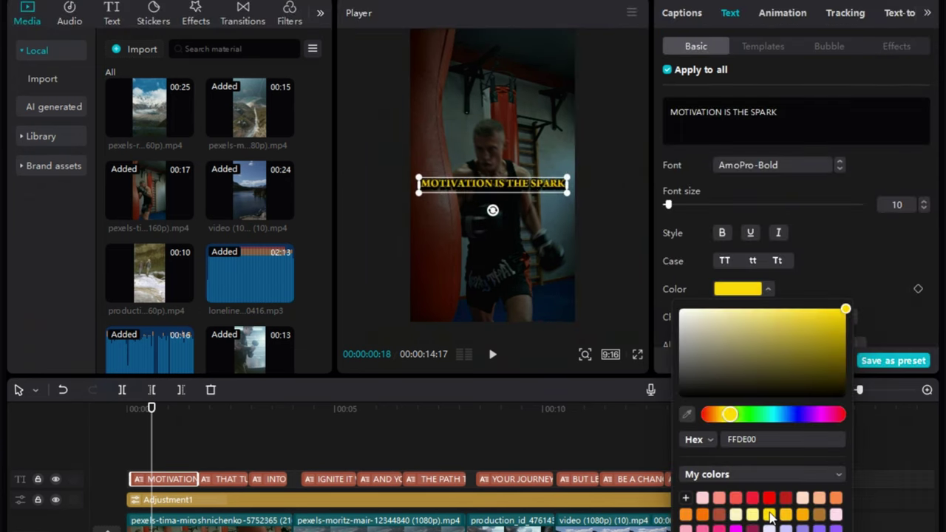
left_click(702, 231)
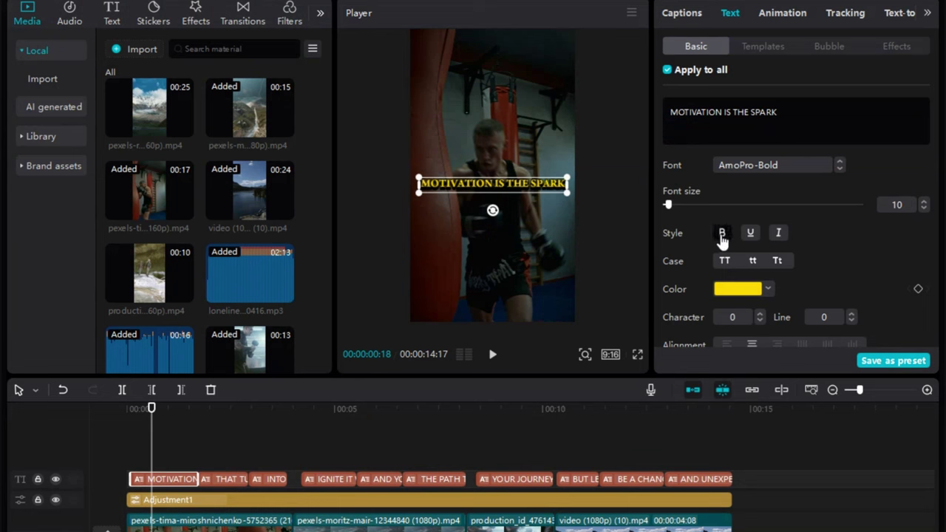
left_click(492, 353)
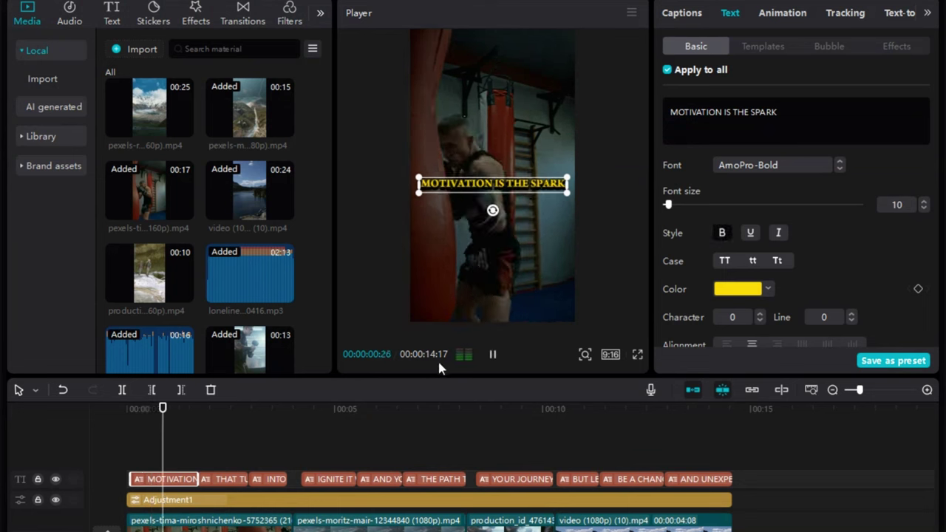